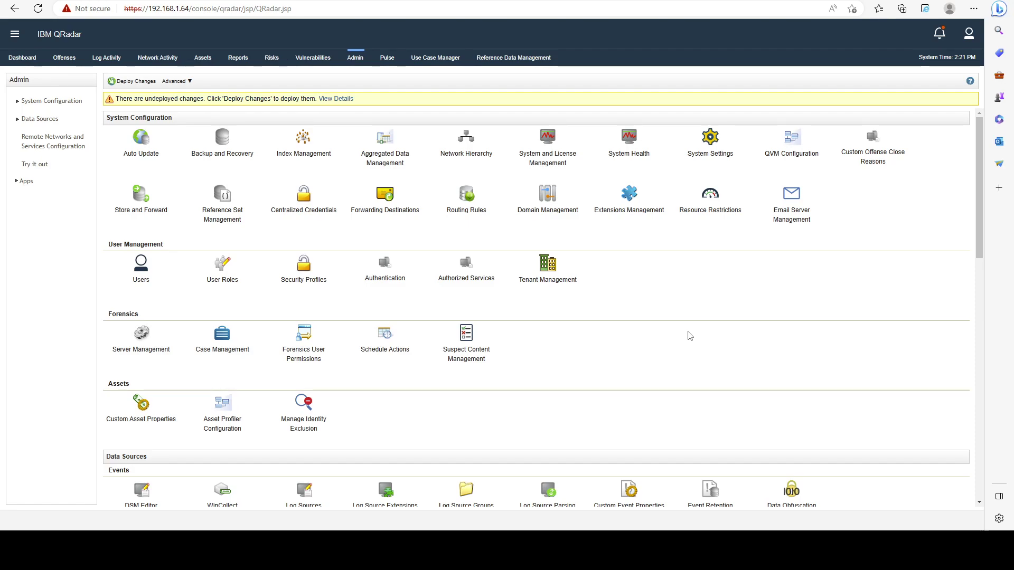
Find 'event re' on the Admin page and open the Event Retention settings.
key(ctrl+f)
text(event re)
scroll(689, 336, down, 2)
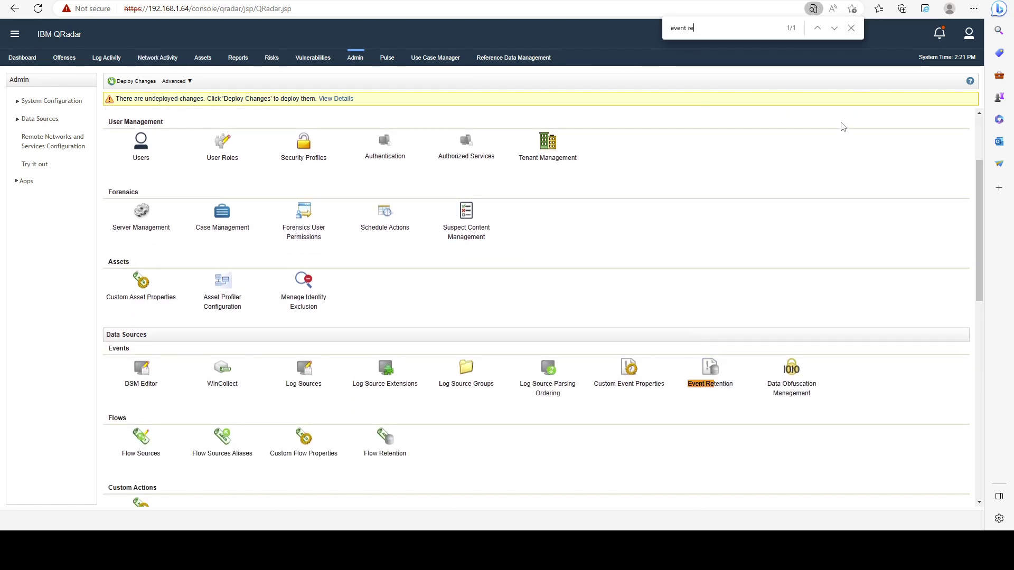
click(849, 28)
scroll(790, 165, down, 1)
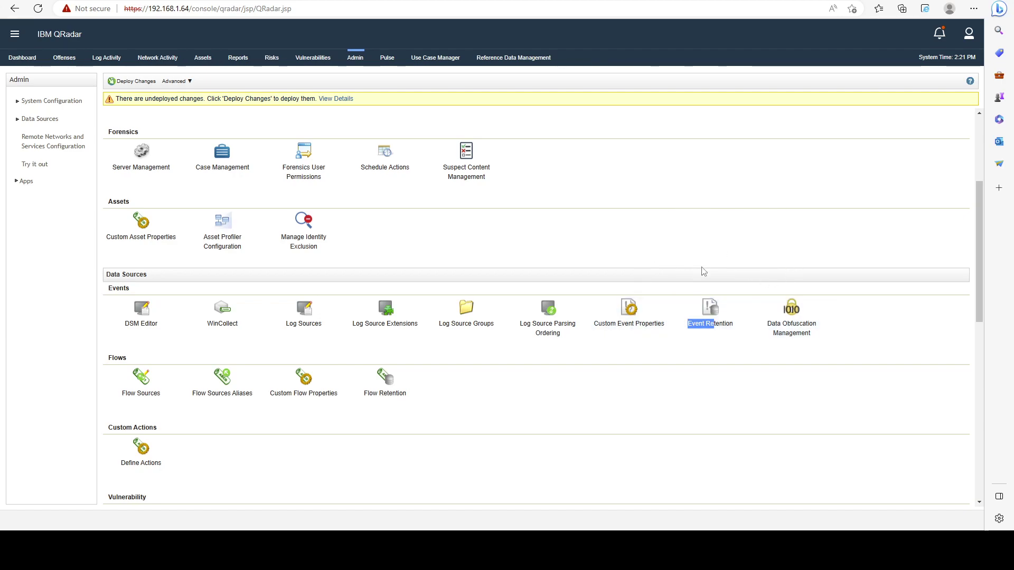
click(713, 304)
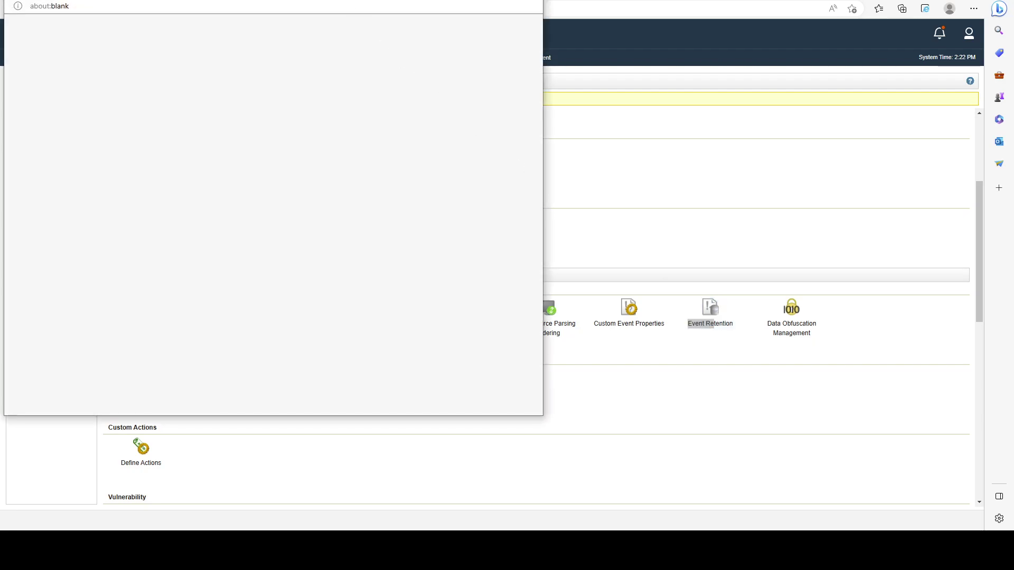
Shift the Event Retention window right and widen the Name and Deletion Policy columns.
drag(538, 43, 604, 43)
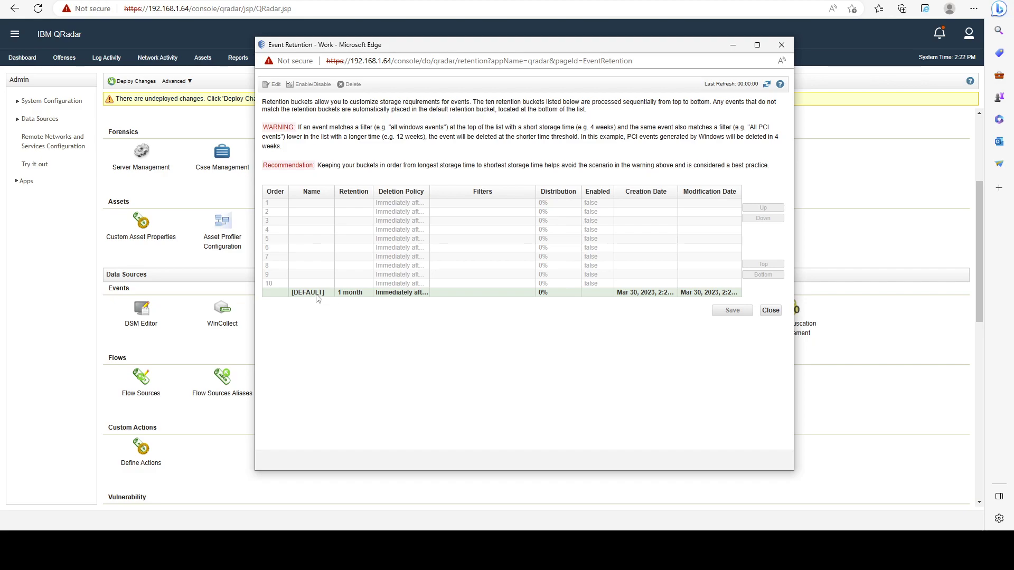
drag(334, 191, 341, 189)
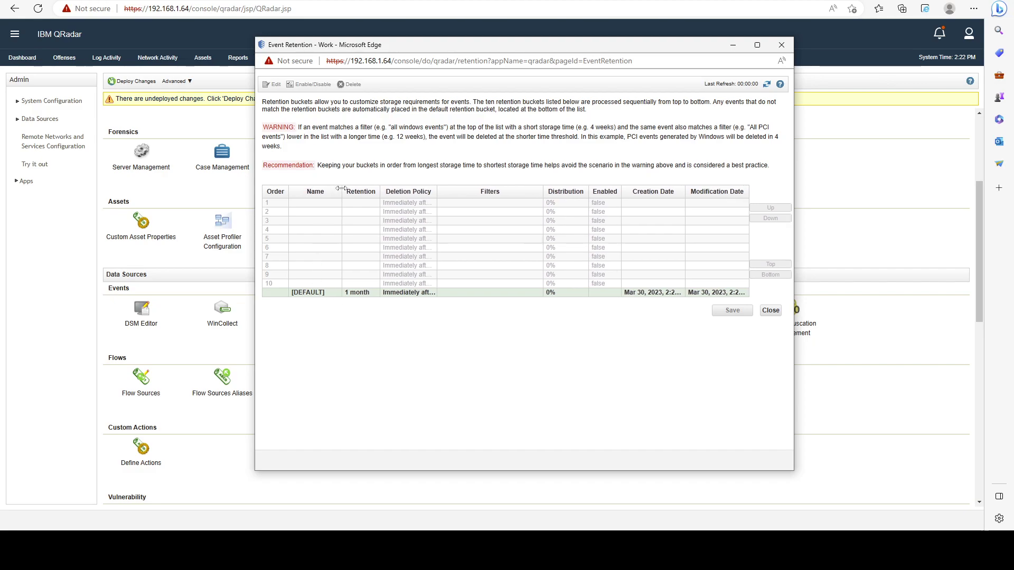
drag(437, 192, 506, 192)
drag(380, 191, 407, 193)
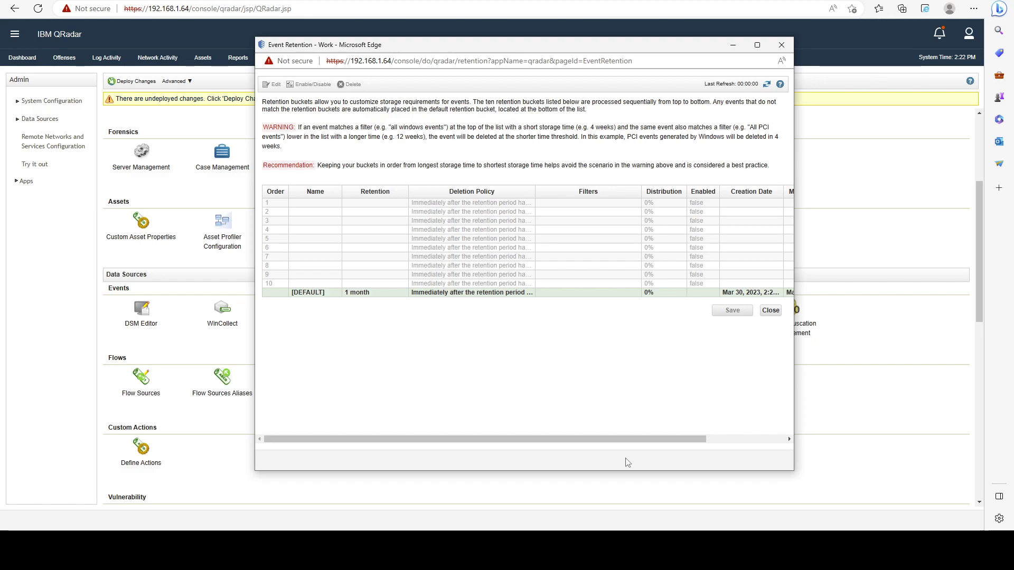
drag(381, 296, 347, 295)
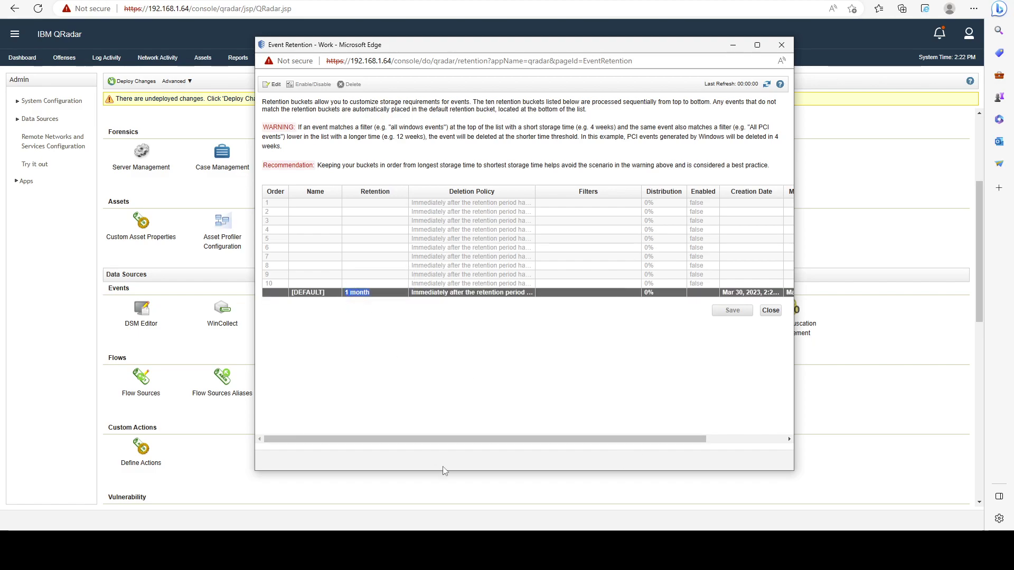
double_click(482, 294)
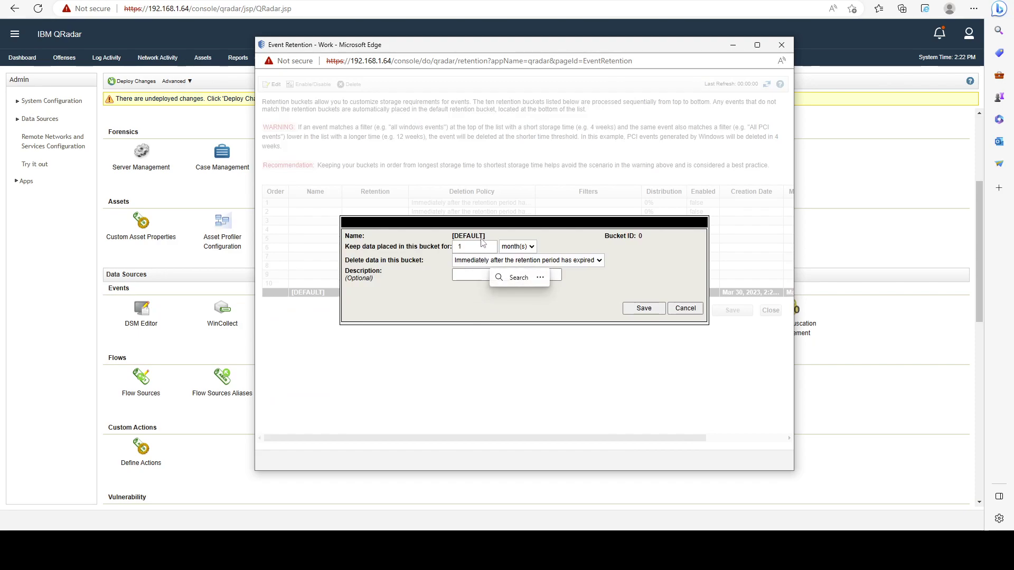
drag(344, 265, 423, 263)
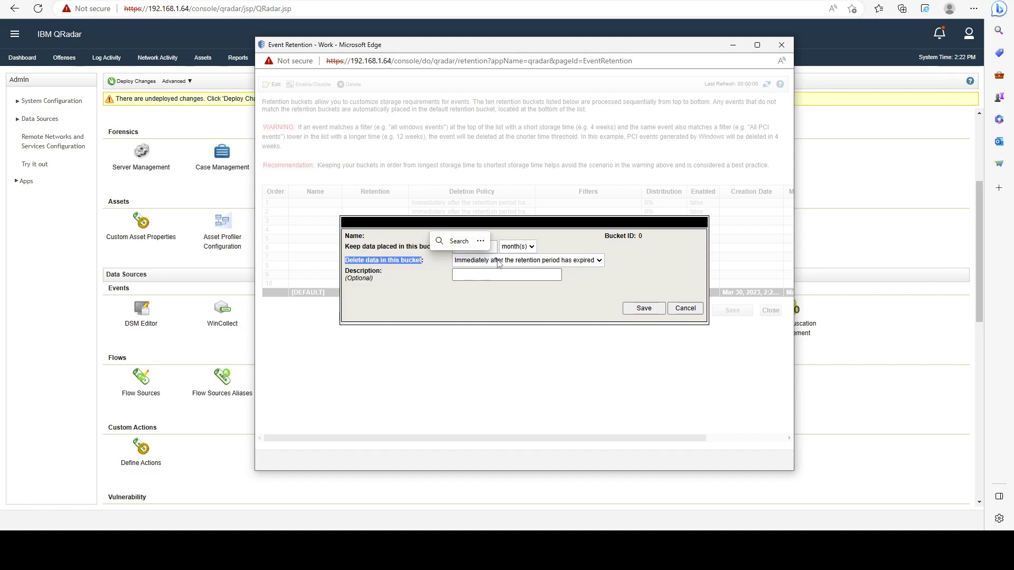
click(525, 263)
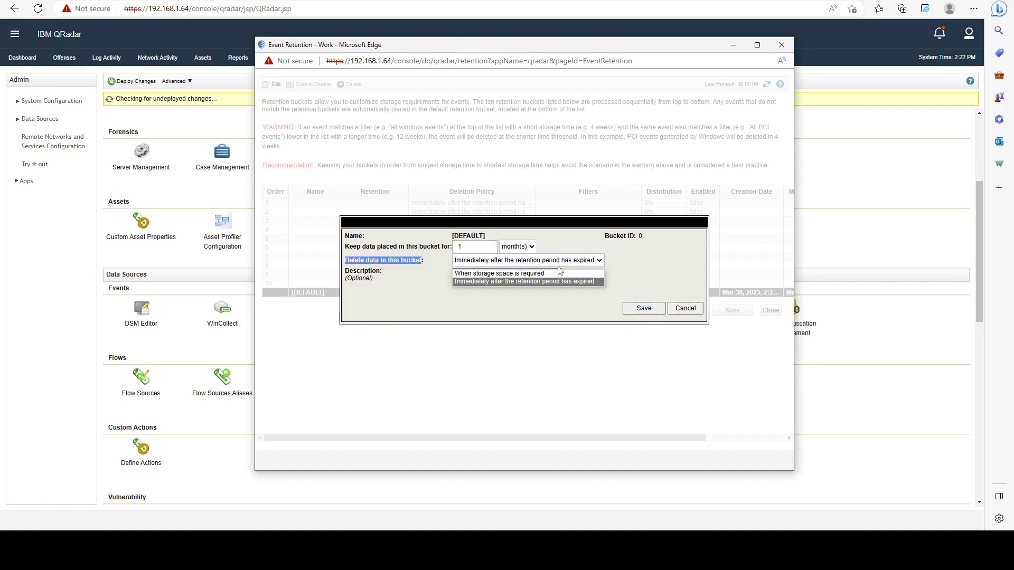
click(391, 259)
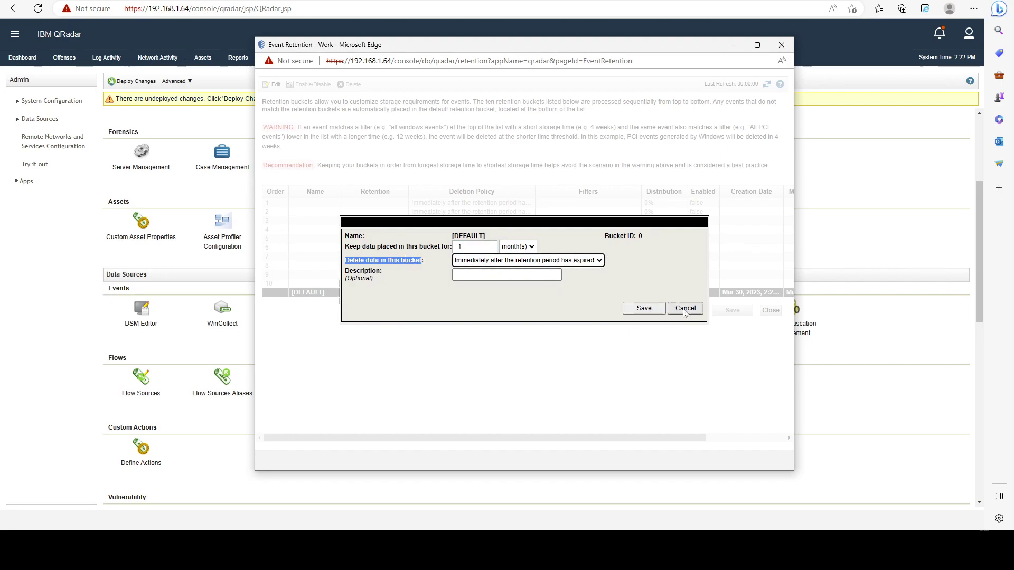
click(685, 308)
drag(610, 444, 688, 444)
click(615, 284)
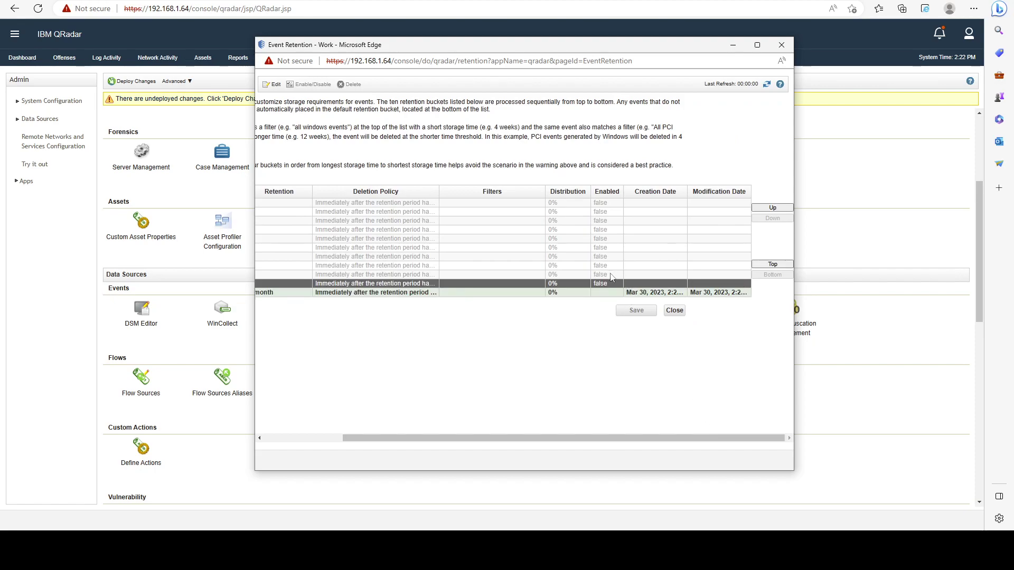
click(680, 294)
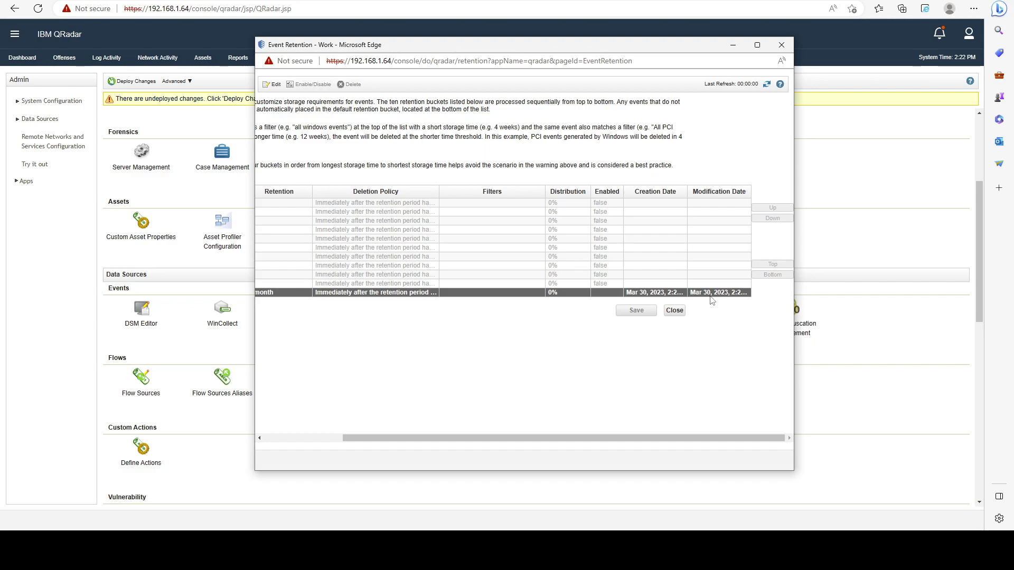
drag(610, 45, 502, 52)
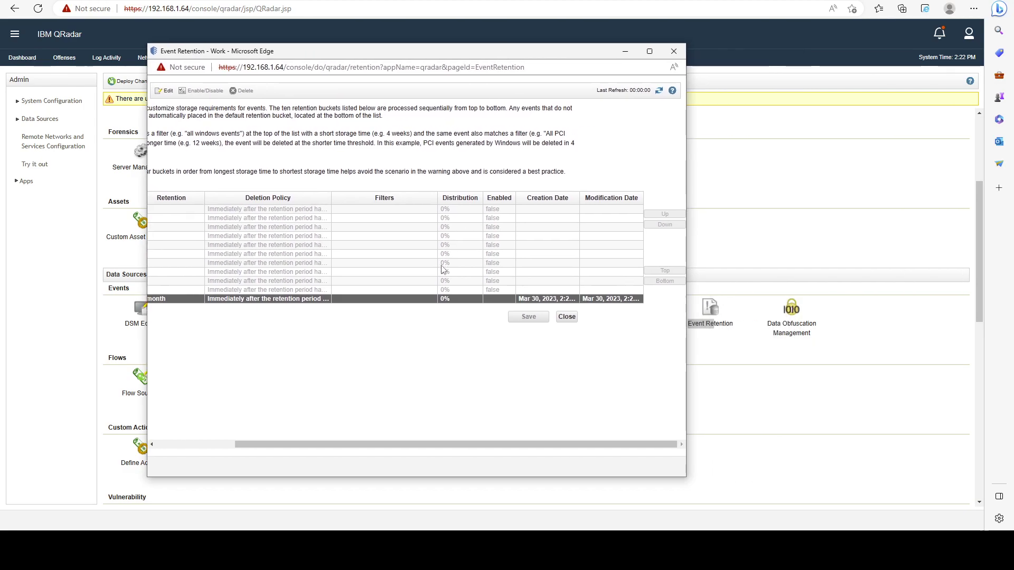
double_click(401, 300)
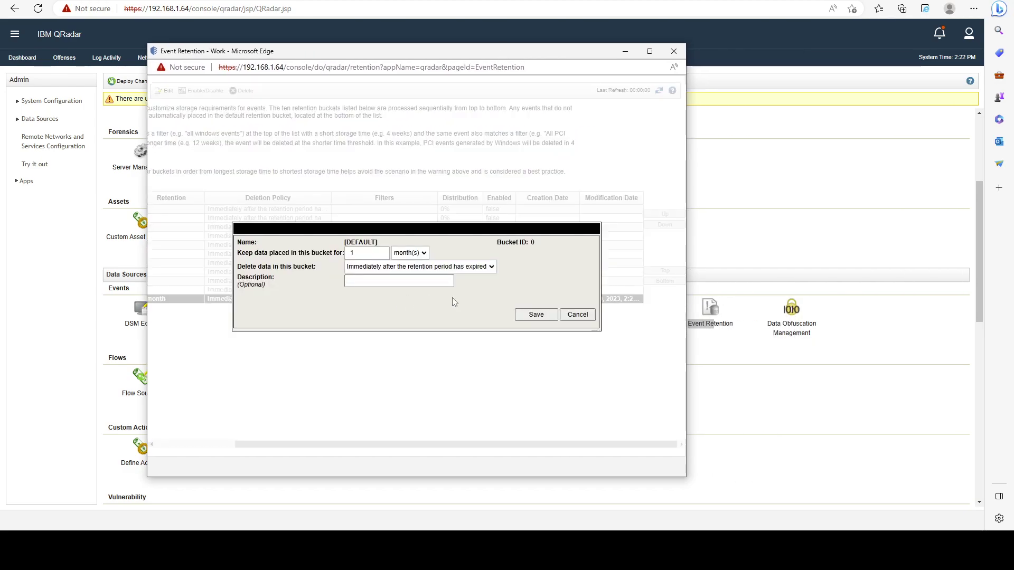
click(578, 314)
click(484, 280)
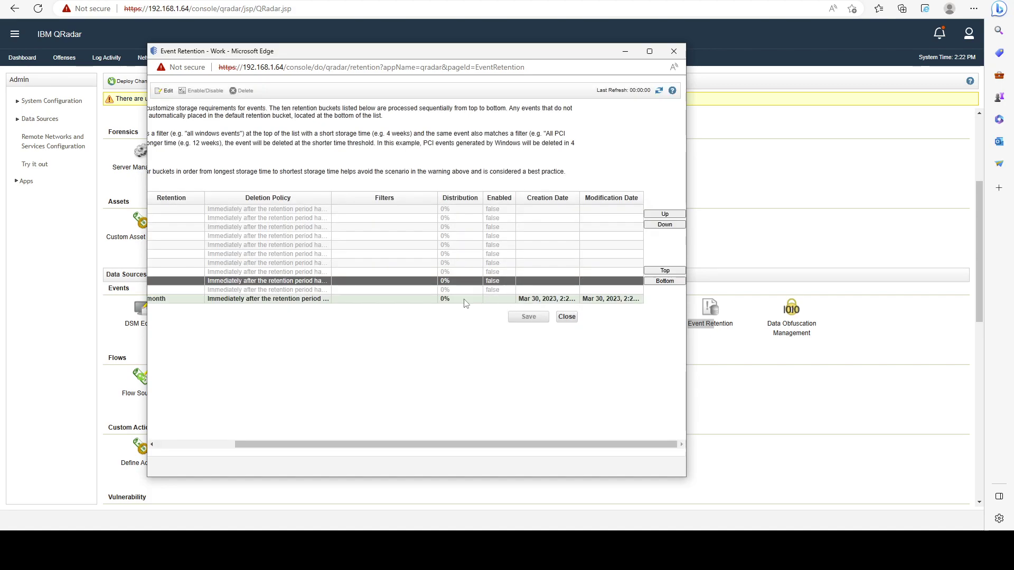
click(447, 299)
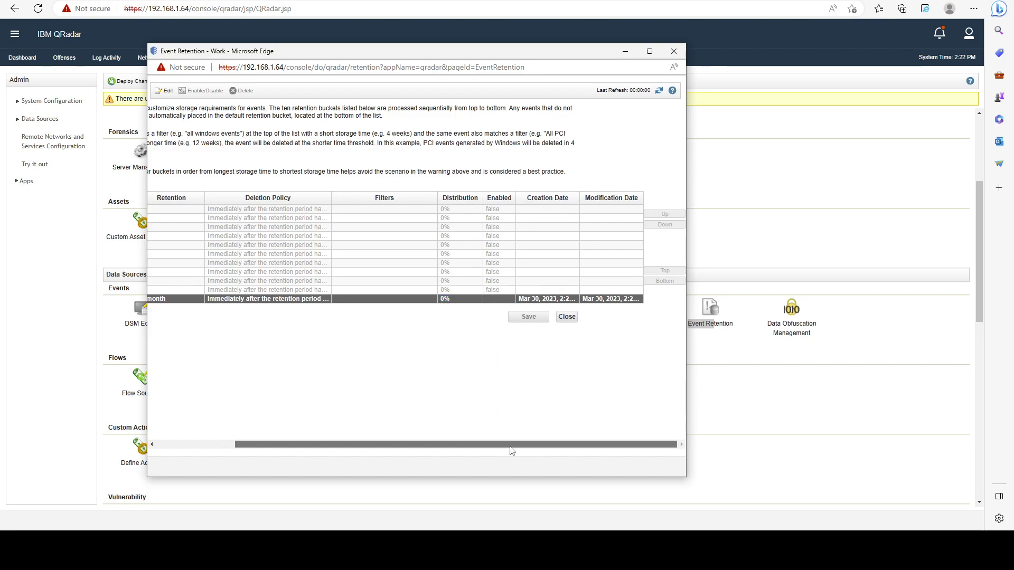
drag(496, 446, 417, 446)
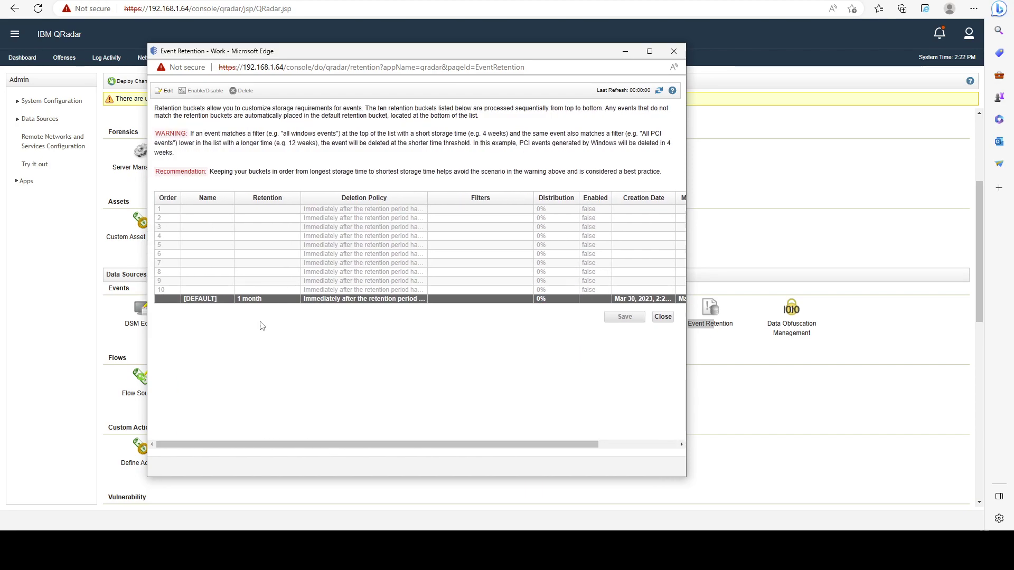
click(264, 211)
drag(264, 211, 283, 281)
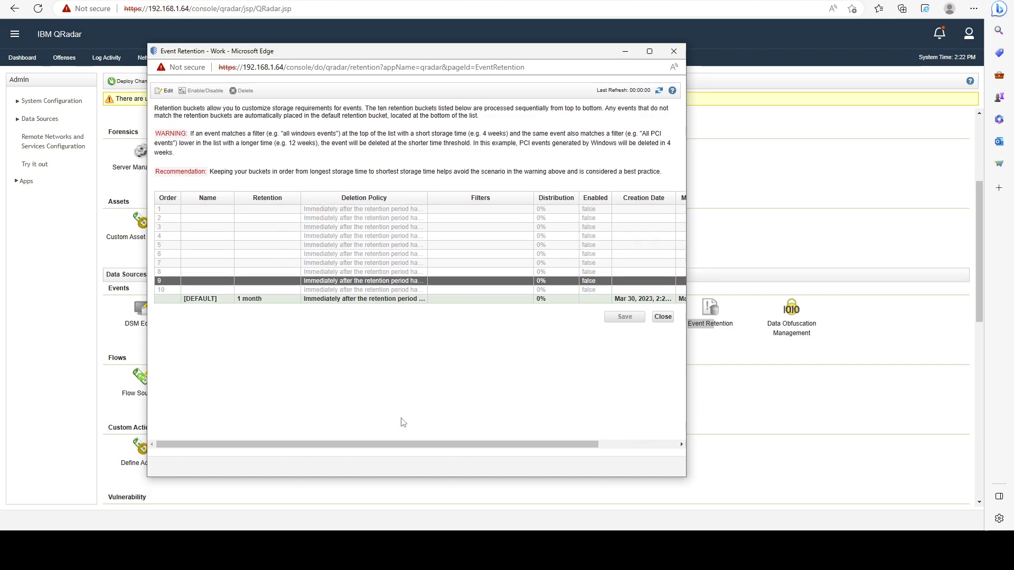
click(240, 212)
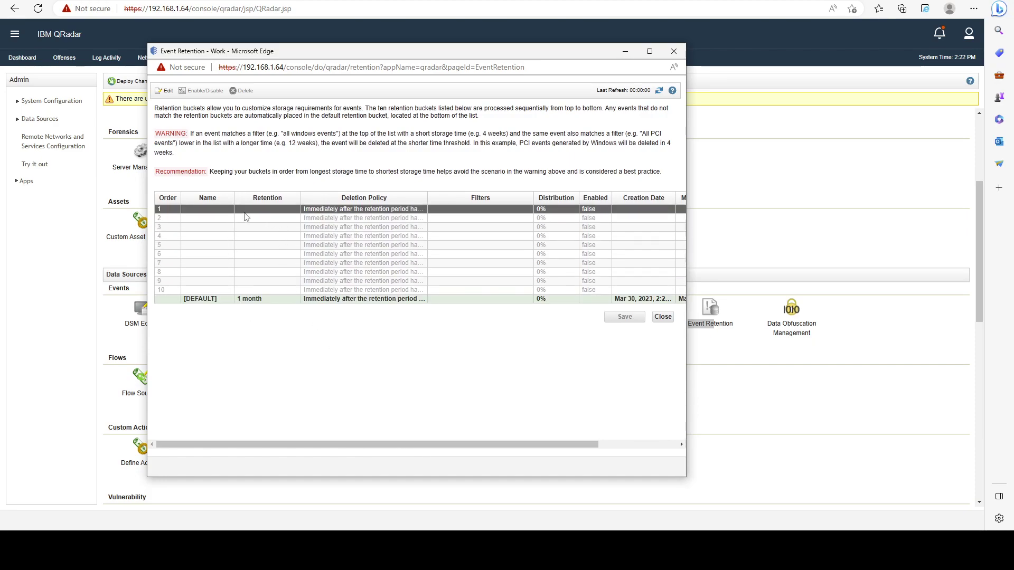
Open bucket 1 for editing and set it to keep data for 1 year.
double_click(306, 211)
drag(400, 196, 339, 196)
click(398, 197)
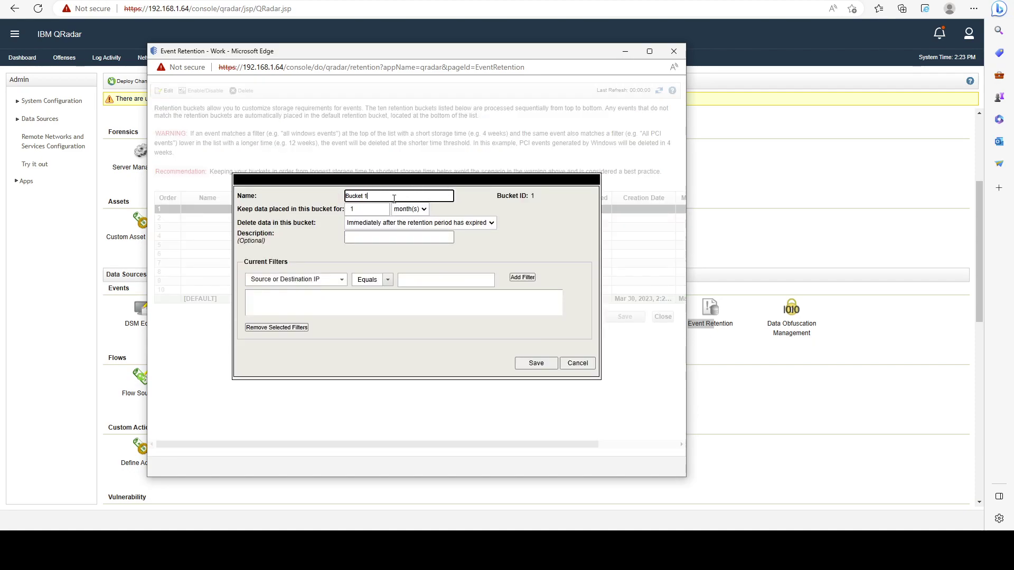
click(408, 209)
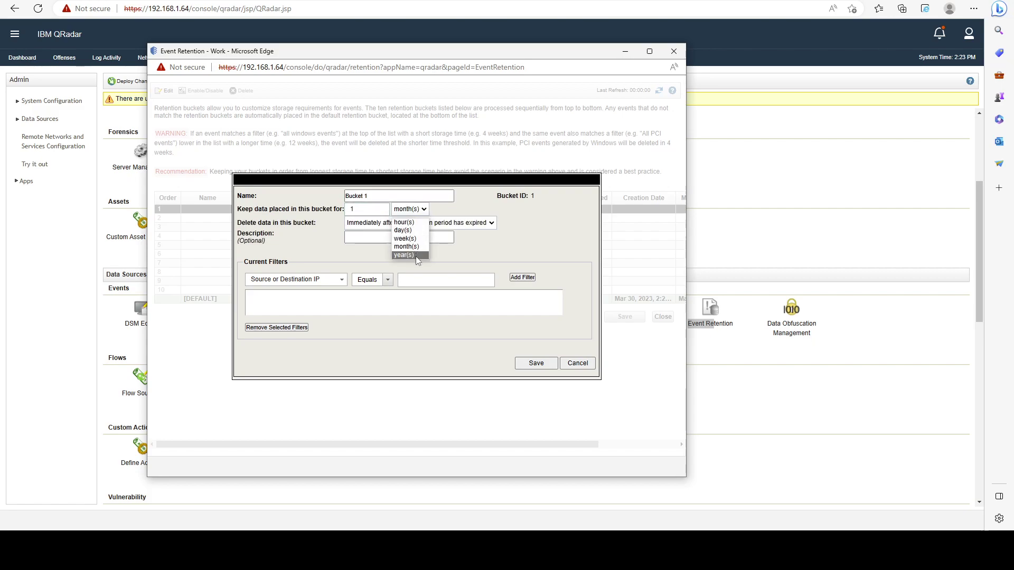
click(416, 255)
click(352, 211)
text(1)
Rename the bucket to 'Firewall Events' and keep immediate deletion after retention expires.
click(422, 198)
drag(422, 198, 338, 203)
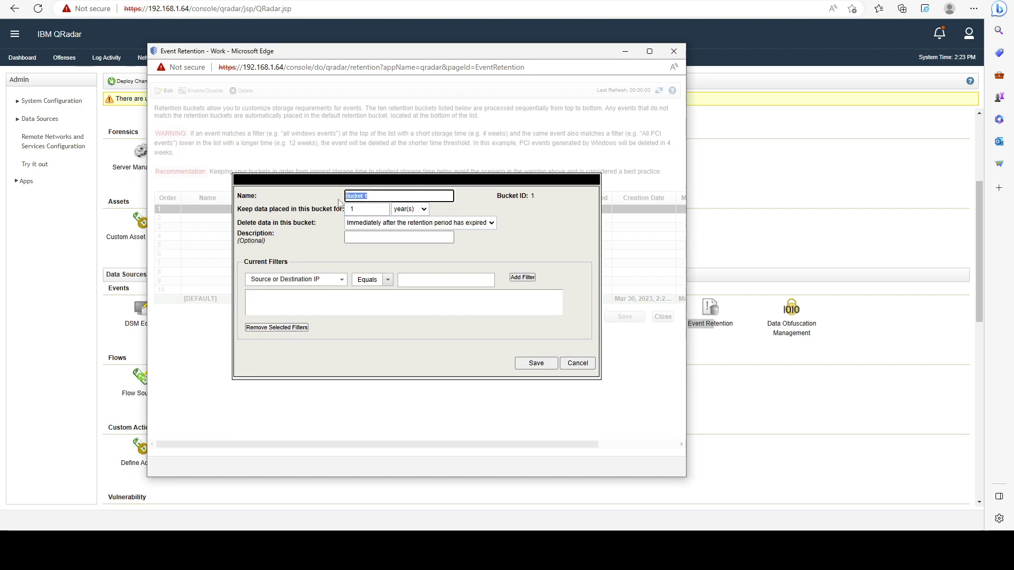
text(Firewall Events)
click(411, 225)
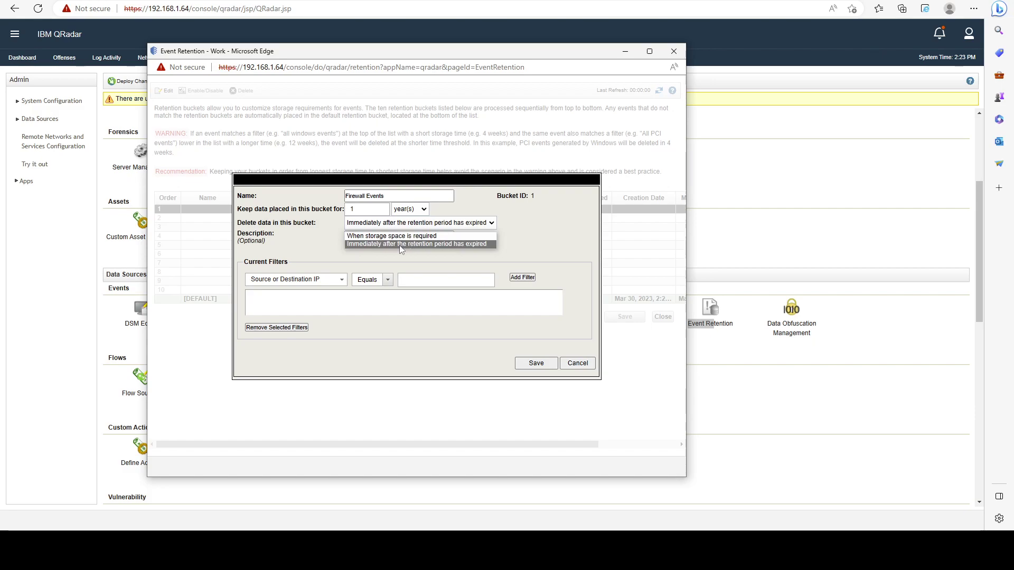
click(414, 244)
click(394, 237)
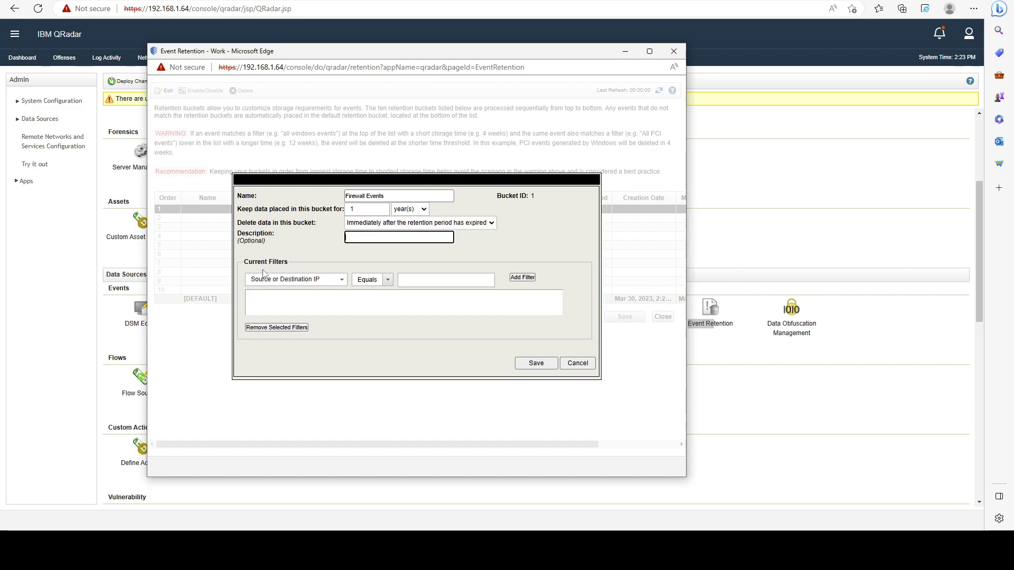
click(314, 278)
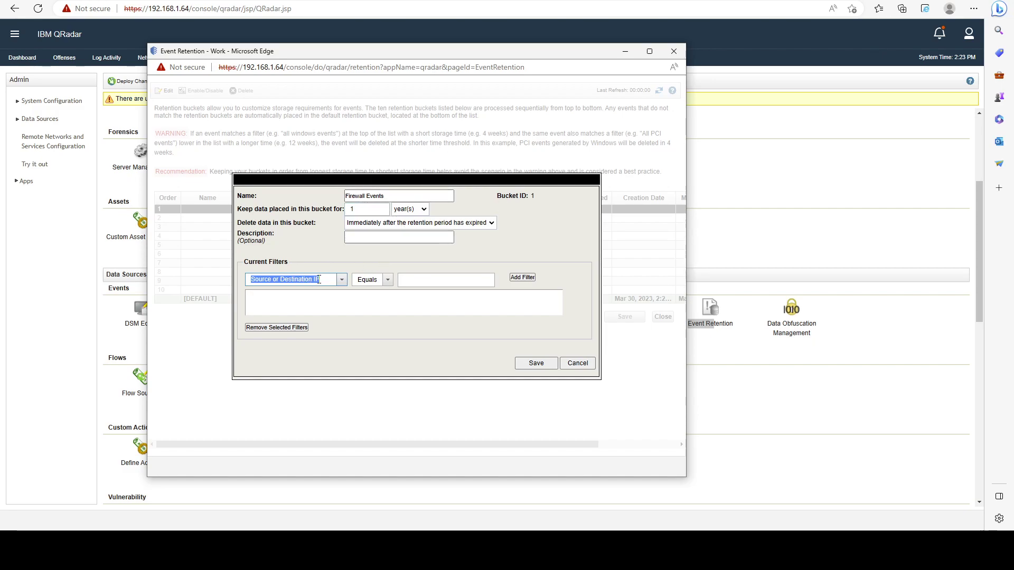
Add the filter Log Source Type is Netgate pfSense and save the Firewall Events bucket.
text(log s)
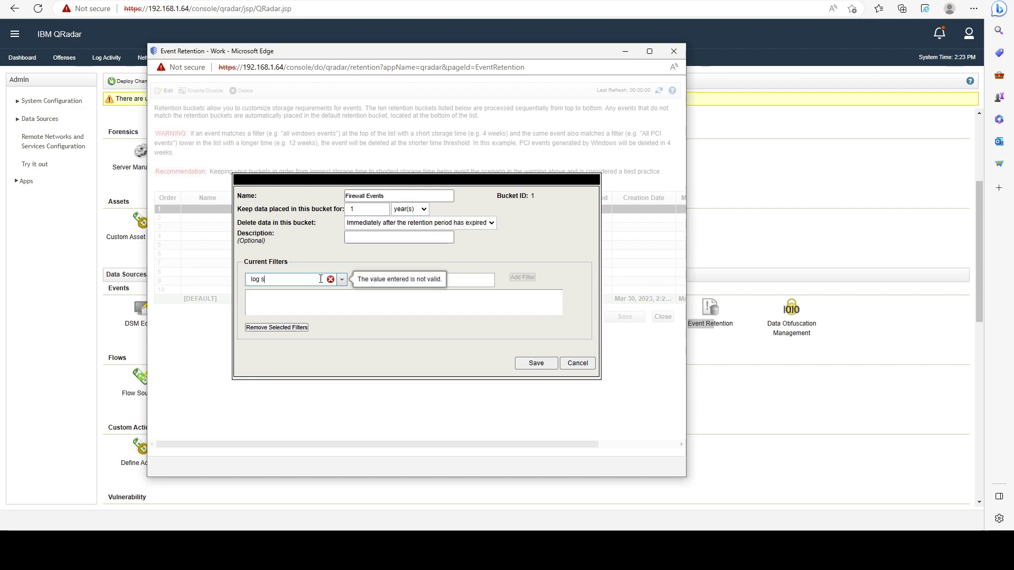
text(ource type)
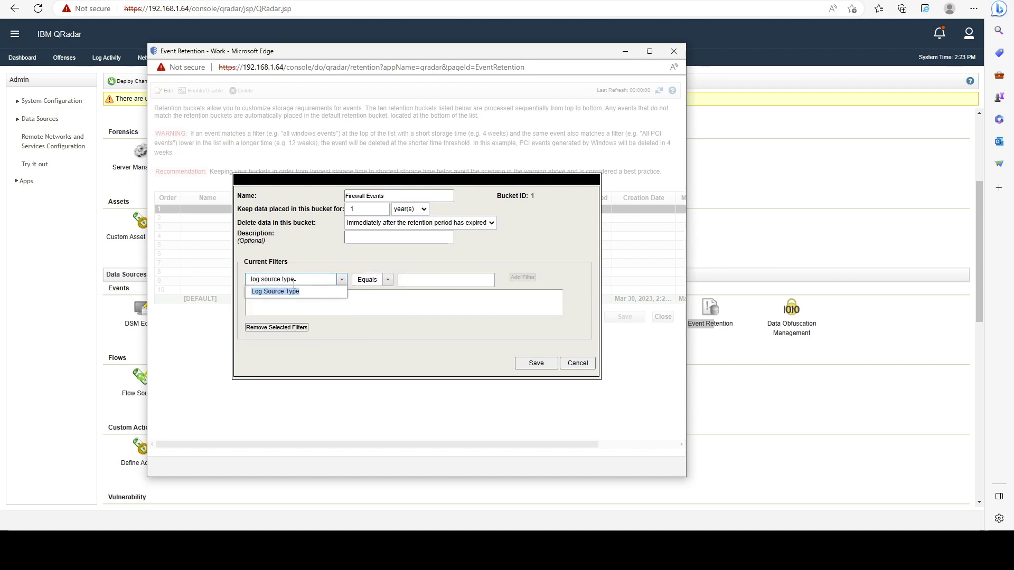
click(288, 292)
click(394, 291)
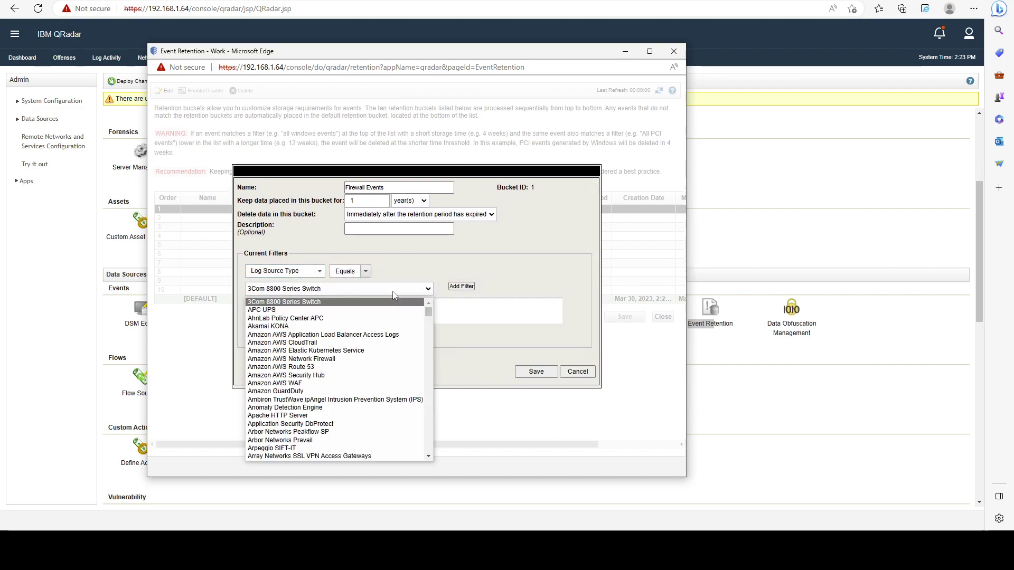
text(net)
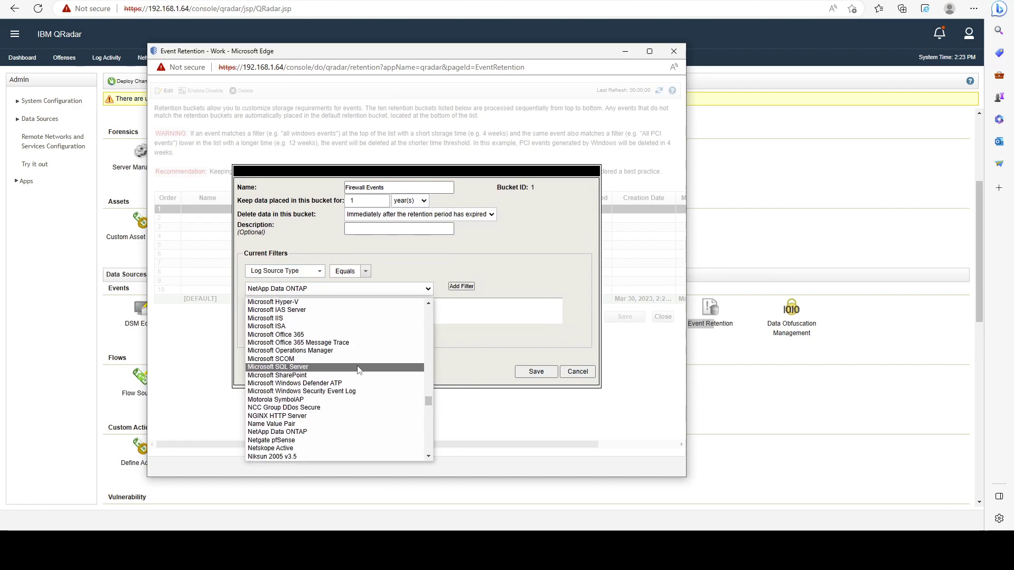
scroll(359, 368, down, 2)
click(296, 418)
click(468, 287)
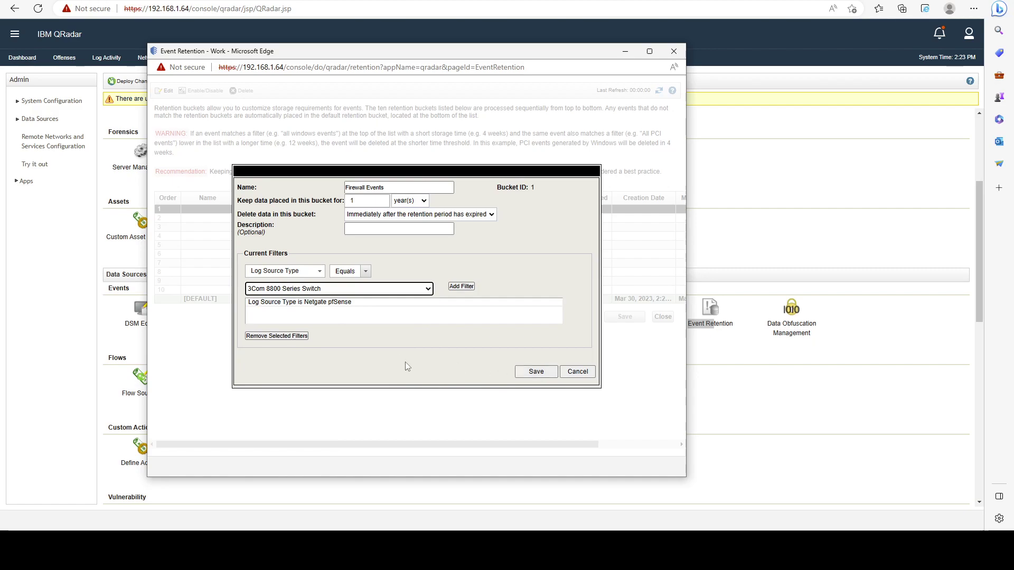
click(535, 371)
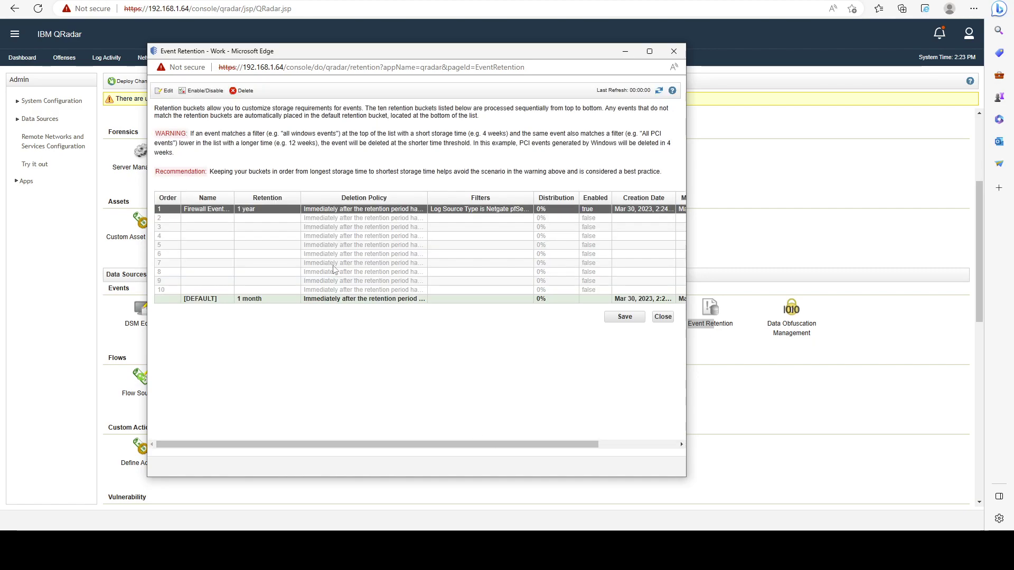
Widen the Filters and Name columns to confirm the pfSense filter and bucket name.
click(359, 218)
drag(531, 198, 562, 198)
double_click(523, 209)
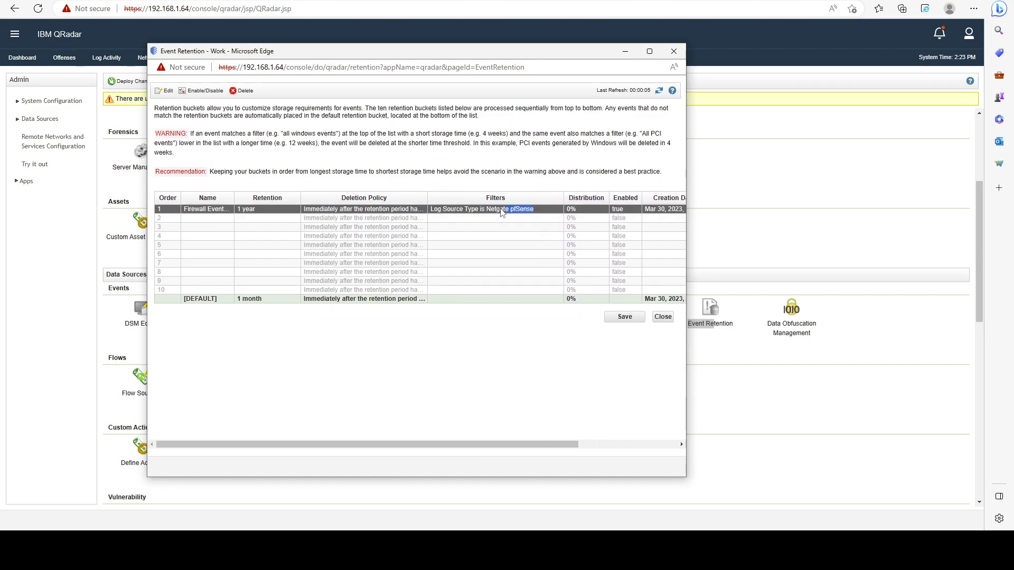
drag(481, 210, 513, 212)
click(521, 211)
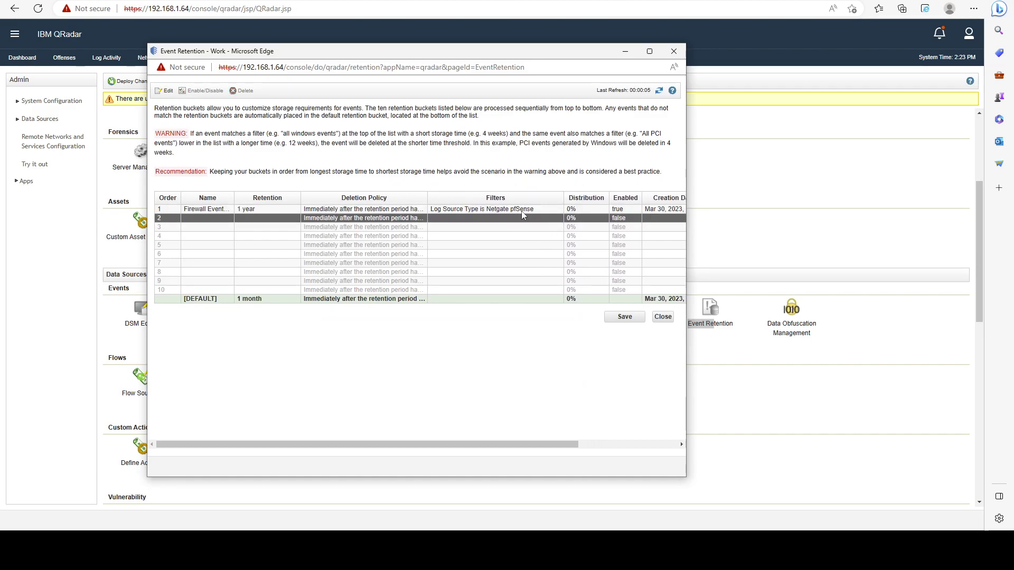
double_click(231, 198)
drag(185, 209, 299, 212)
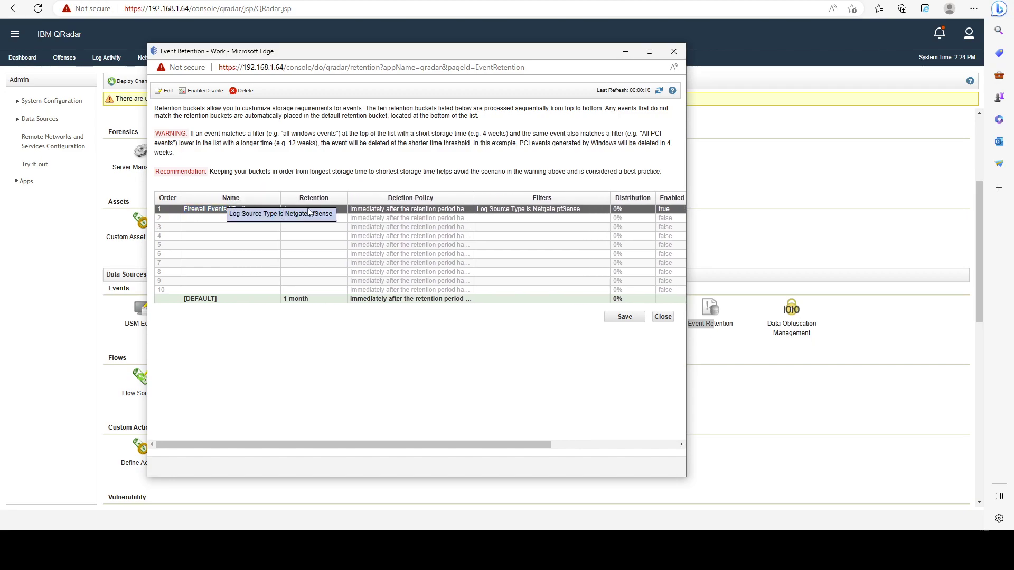
click(245, 219)
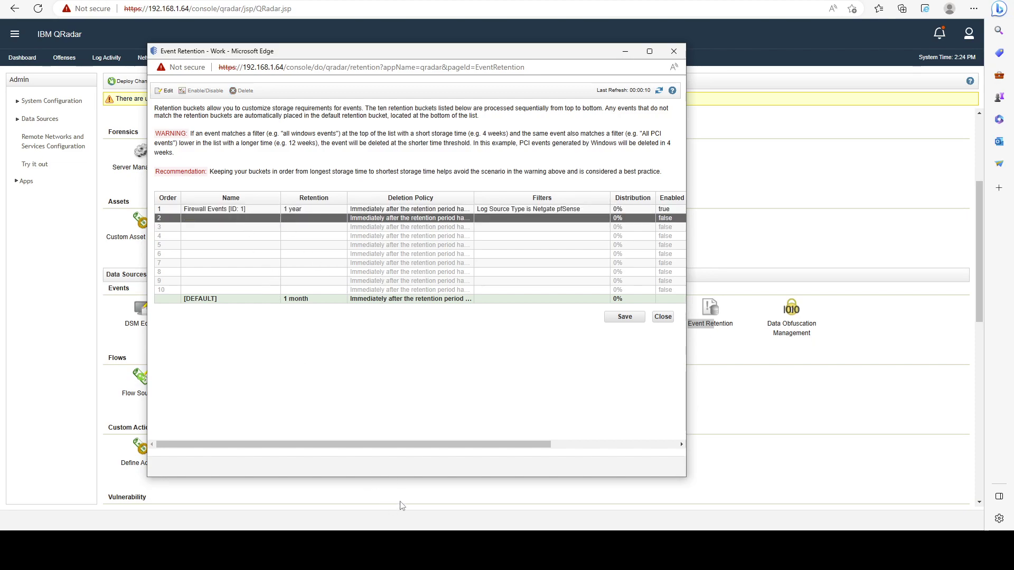
click(167, 91)
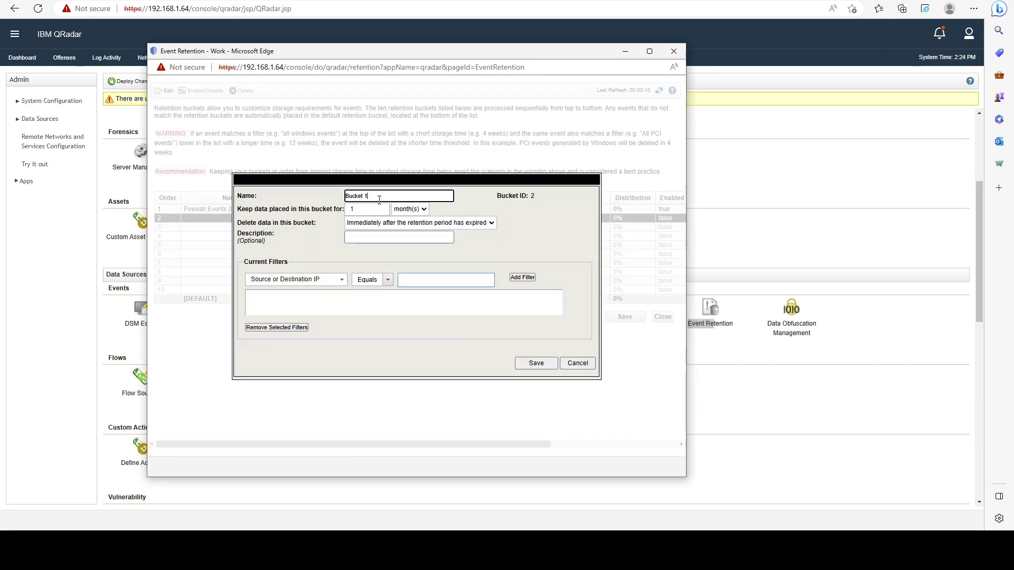
text(Windows Events)
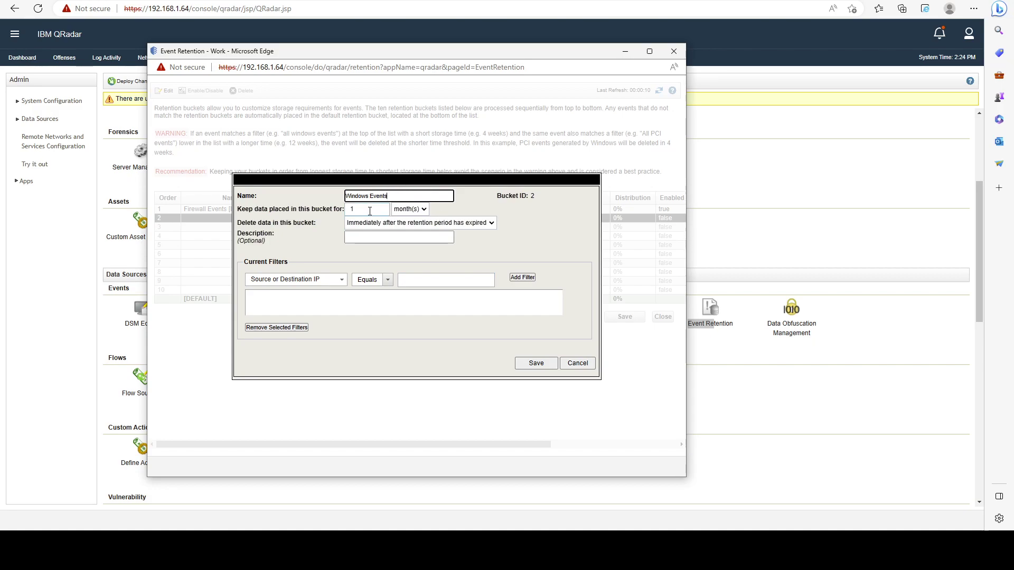
key(Tab)
text(6)
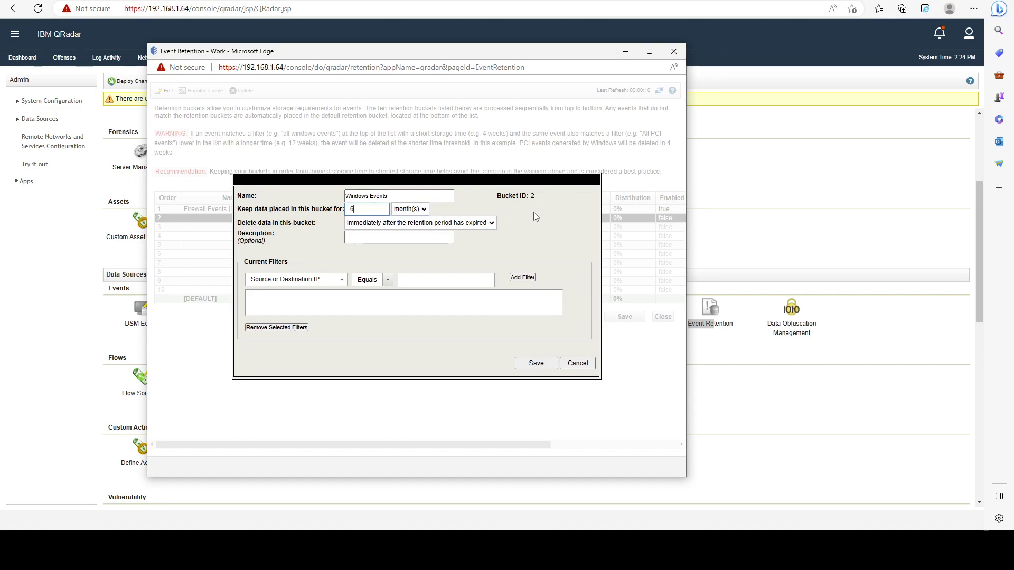
click(307, 280)
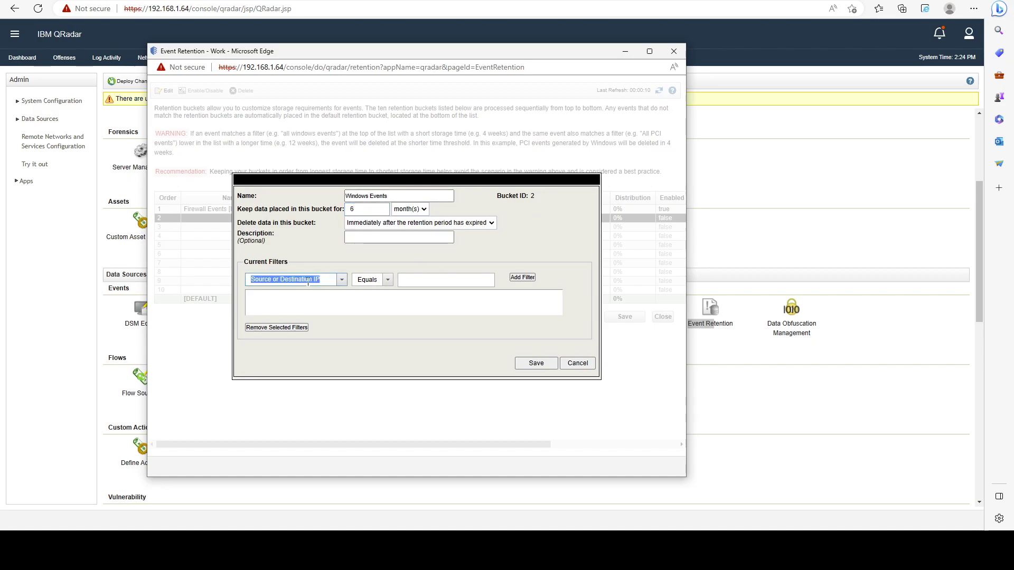
text(log source type)
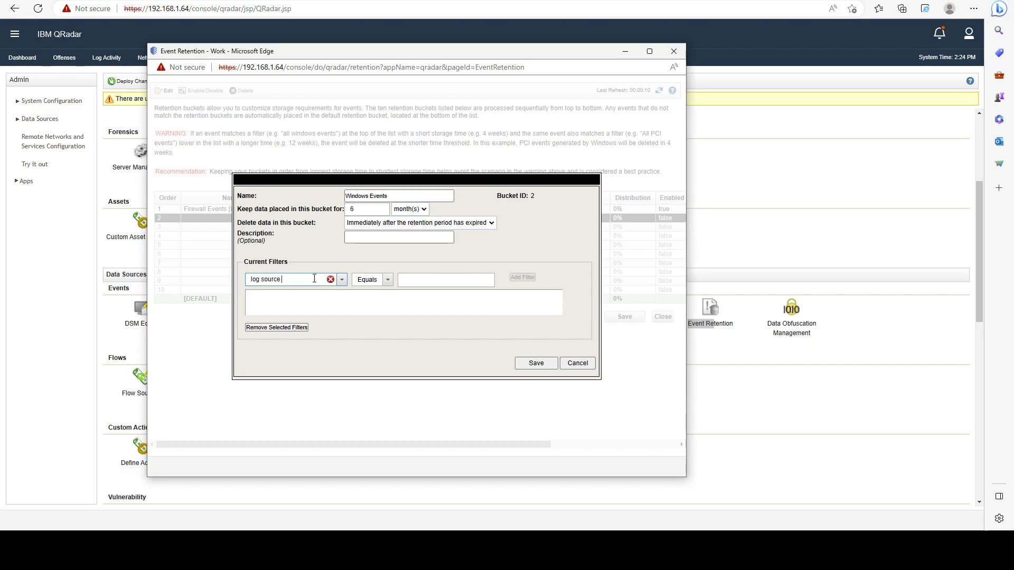
key(BackSpace)
key(BackSpace)
key(BackSpace)
key(BackSpace)
key(BackSpace)
key(BackSpace)
key(BackSpace)
key(BackSpace)
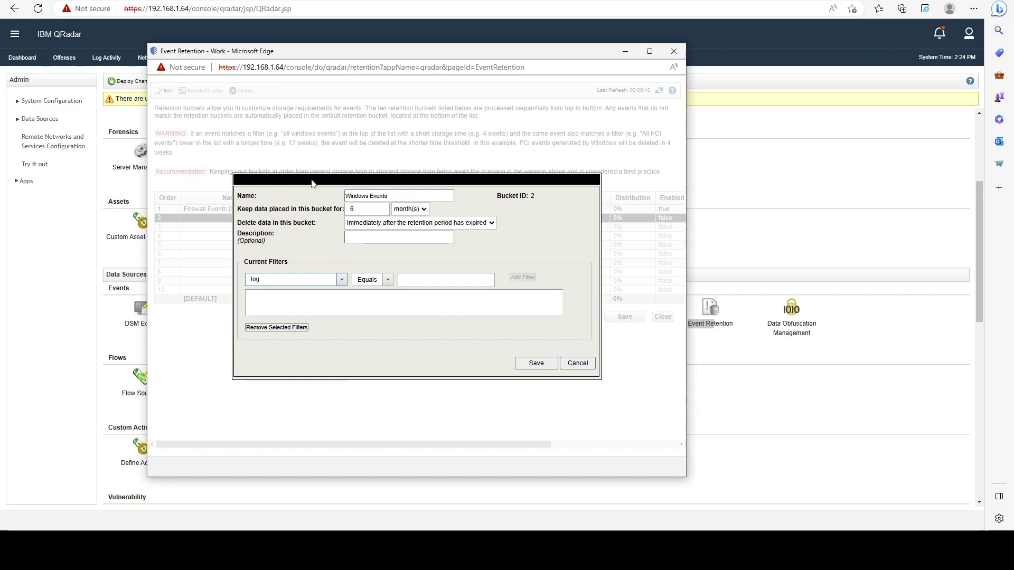
click(585, 365)
Reopen bucket 2 and choose Log Source Type as its filter field.
double_click(326, 219)
click(313, 280)
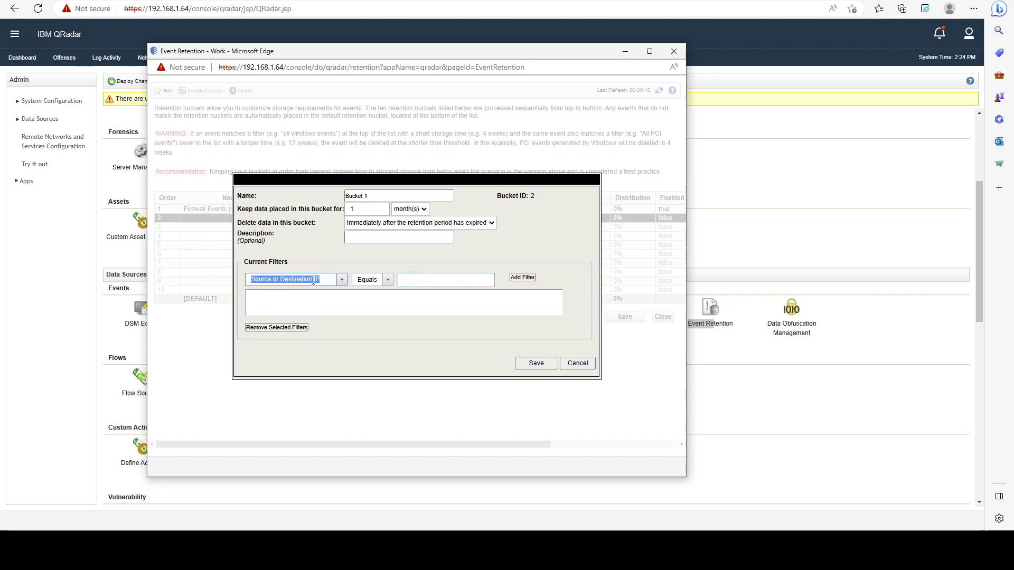
text(log)
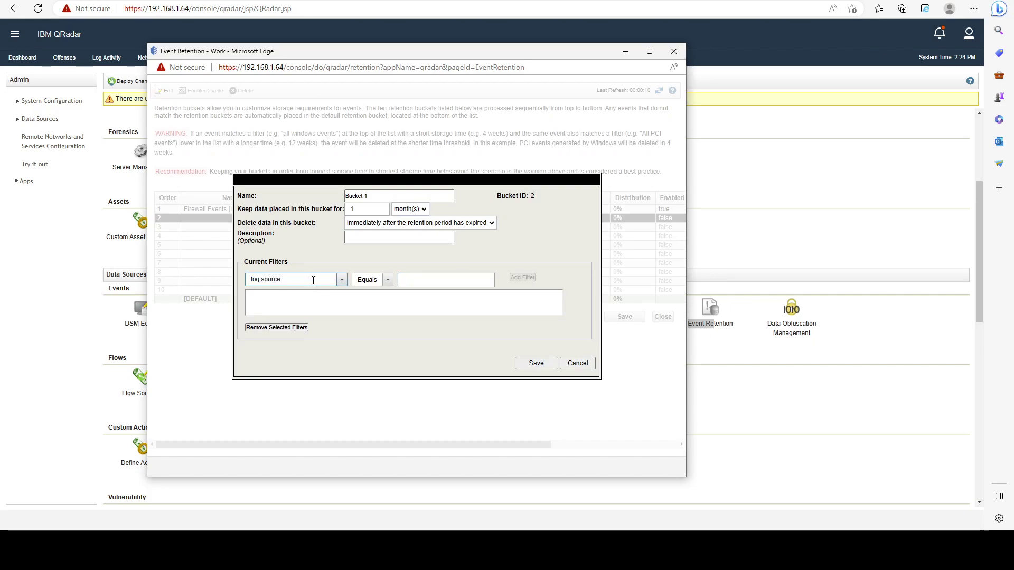
text( source)
click(342, 280)
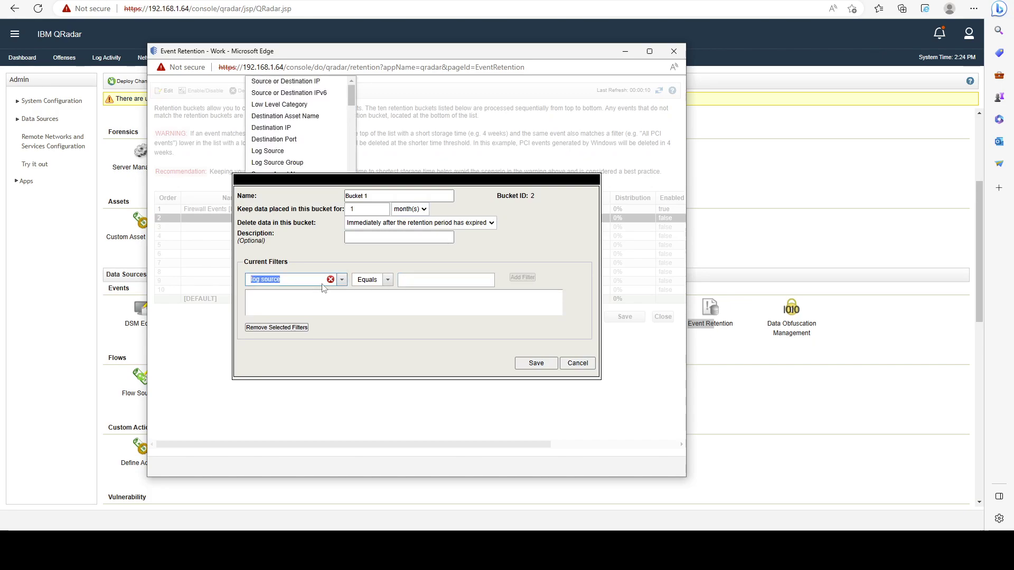
scroll(317, 136, down, 1)
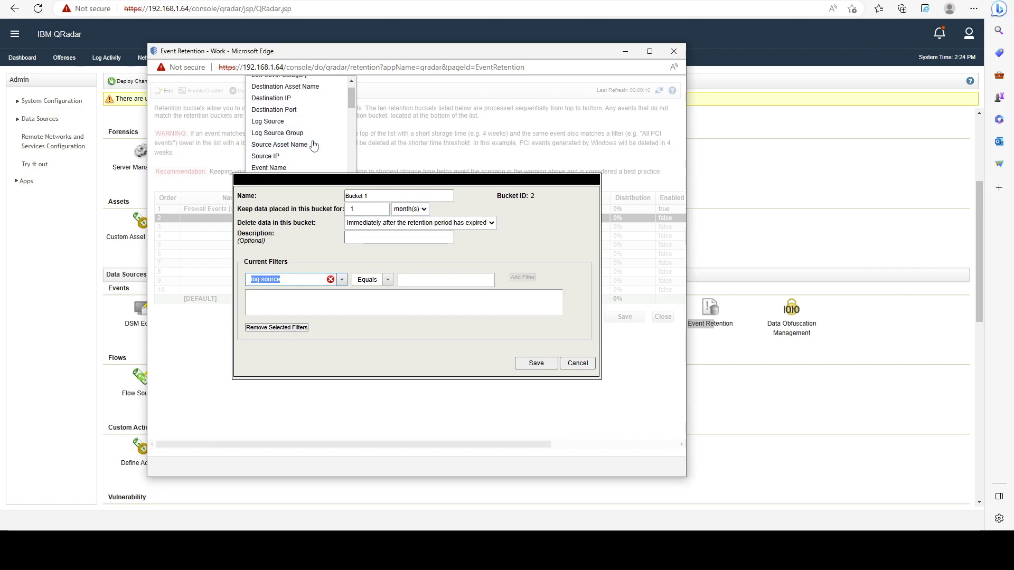
scroll(324, 126, down, 2)
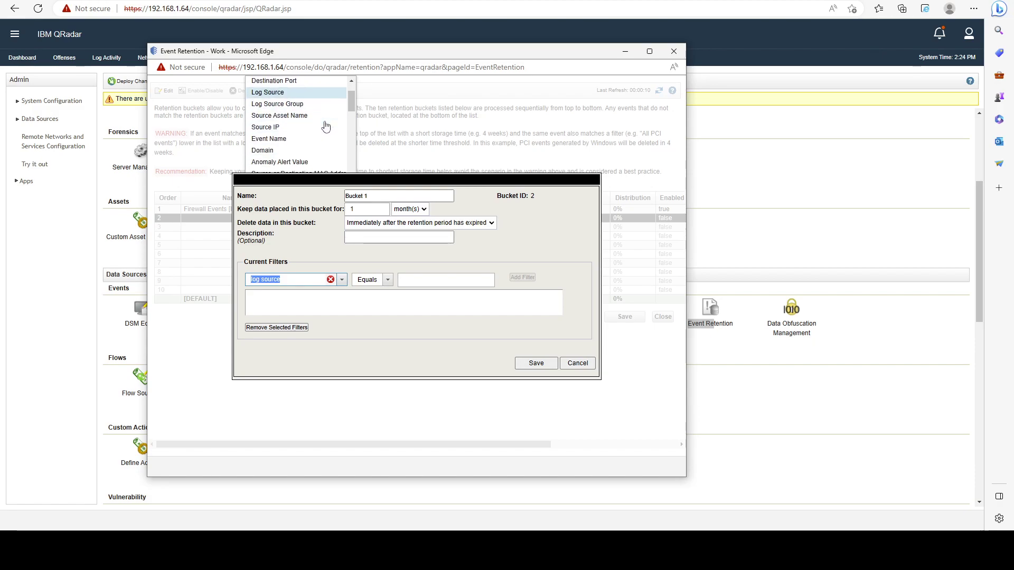
scroll(323, 126, up, 3)
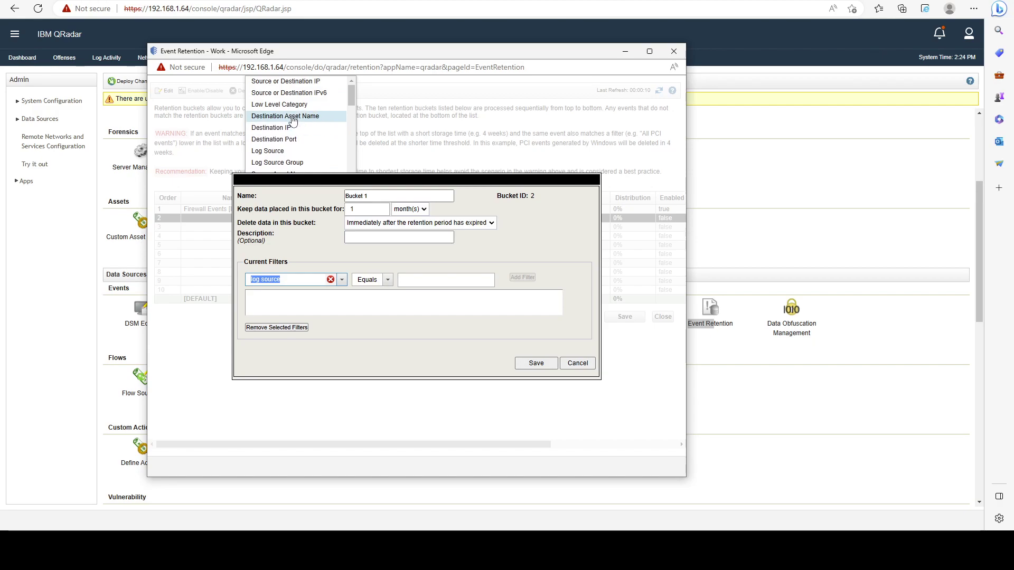
scroll(329, 131, down, 3)
scroll(327, 134, down, 6)
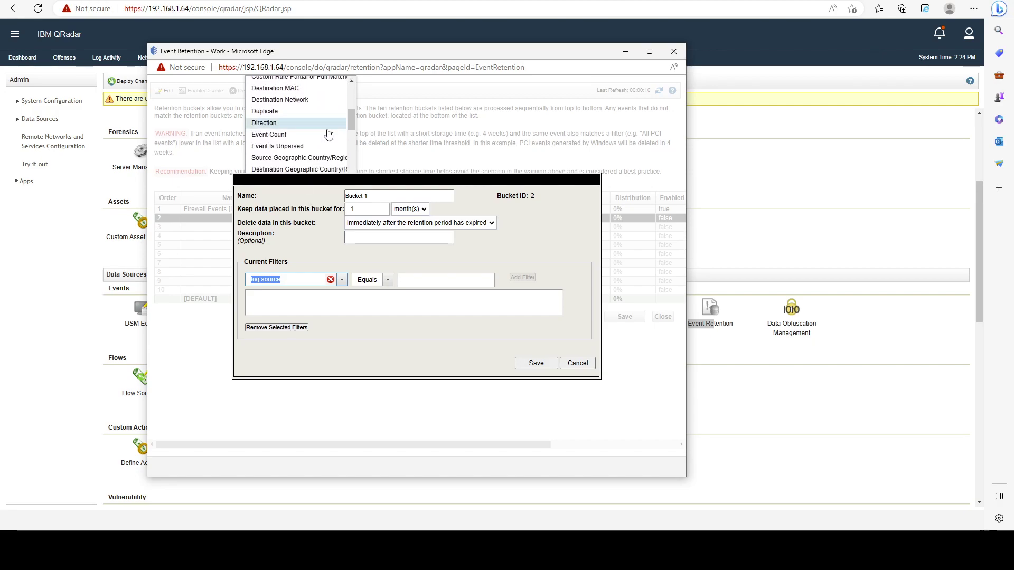
scroll(316, 133, down, 8)
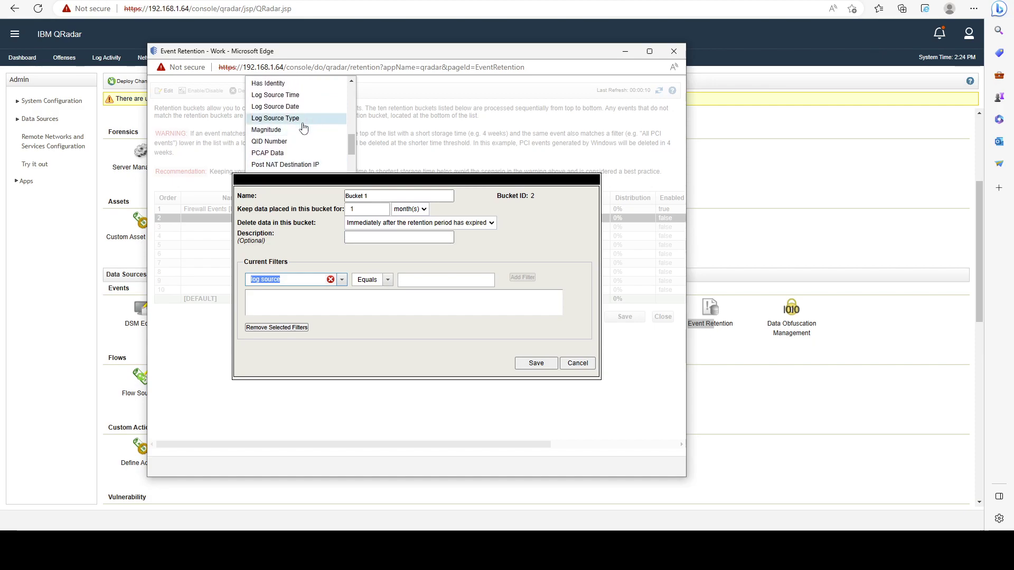
click(277, 119)
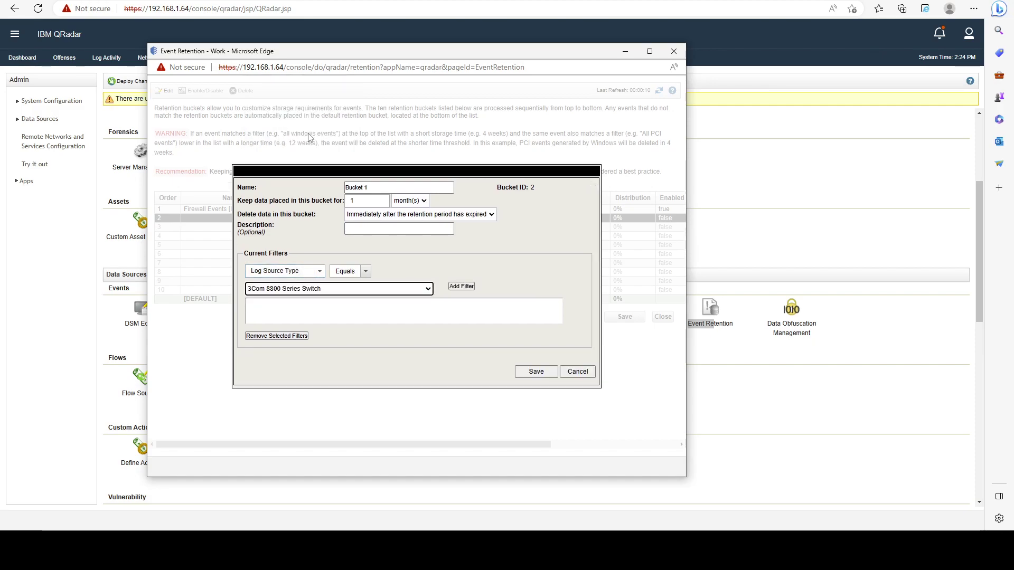
Add the filter Log Source Type is Microsoft Windows Security Event Log, then enter 'user' as the next filter field.
click(350, 290)
text(mac)
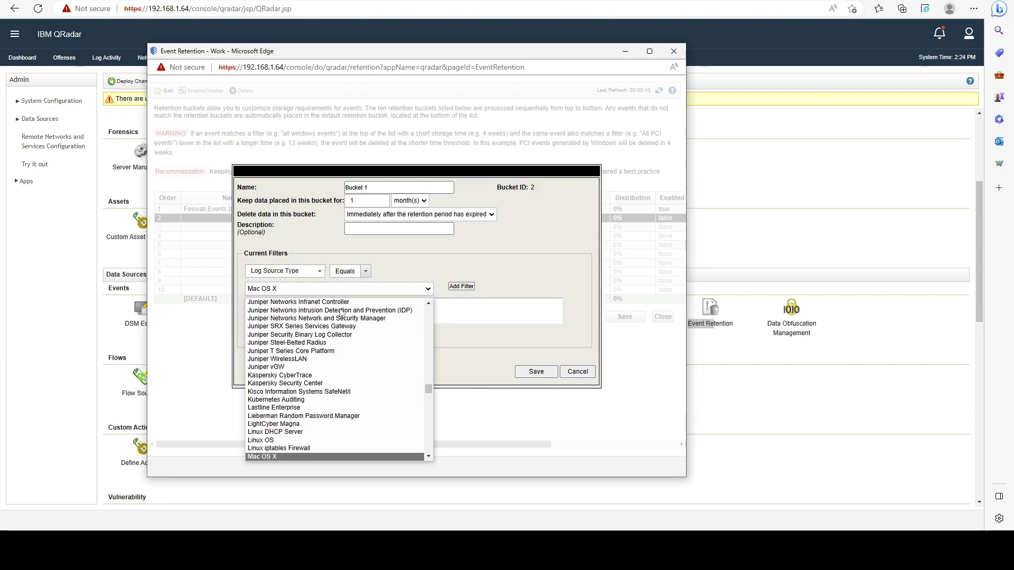
scroll(346, 370, down, 4)
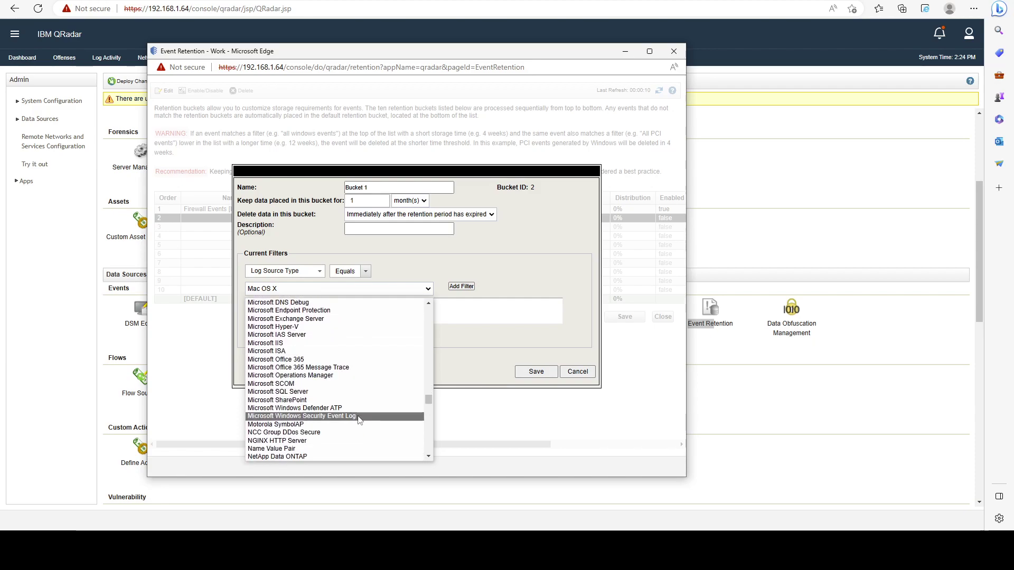
click(363, 415)
click(462, 287)
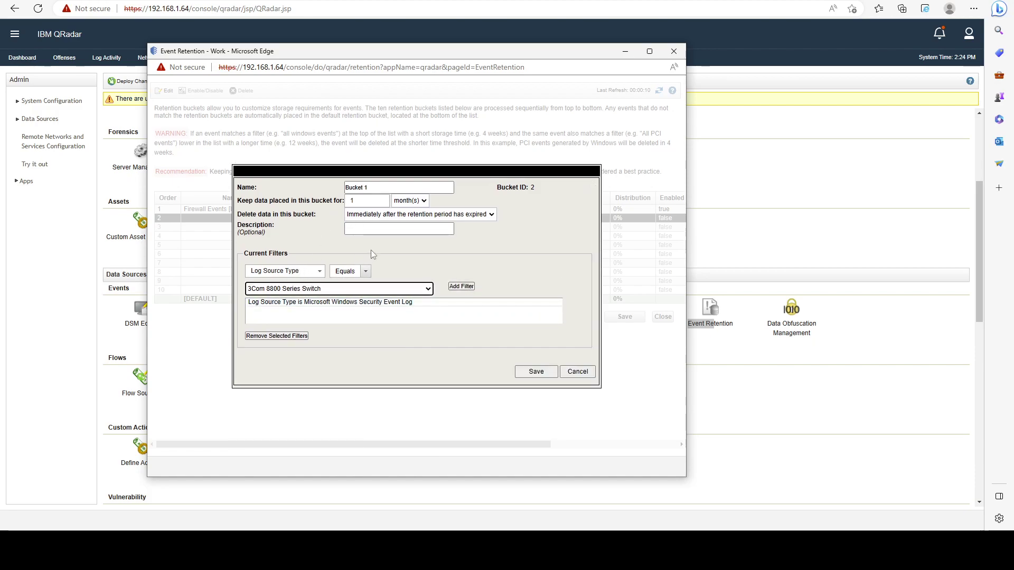
click(307, 271)
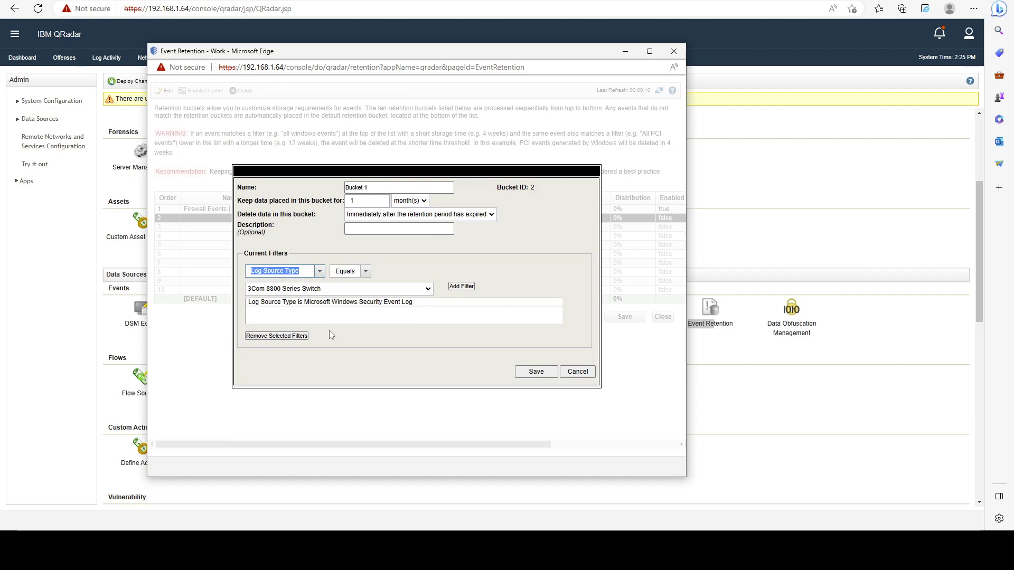
text(username)
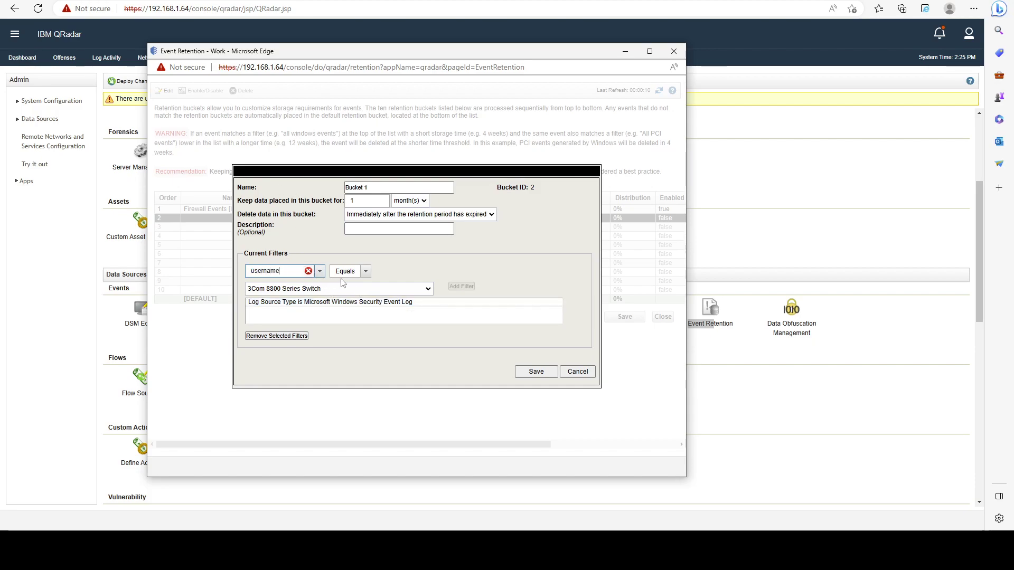
Add a Username filter matching one user's name and save the bucket.
click(462, 287)
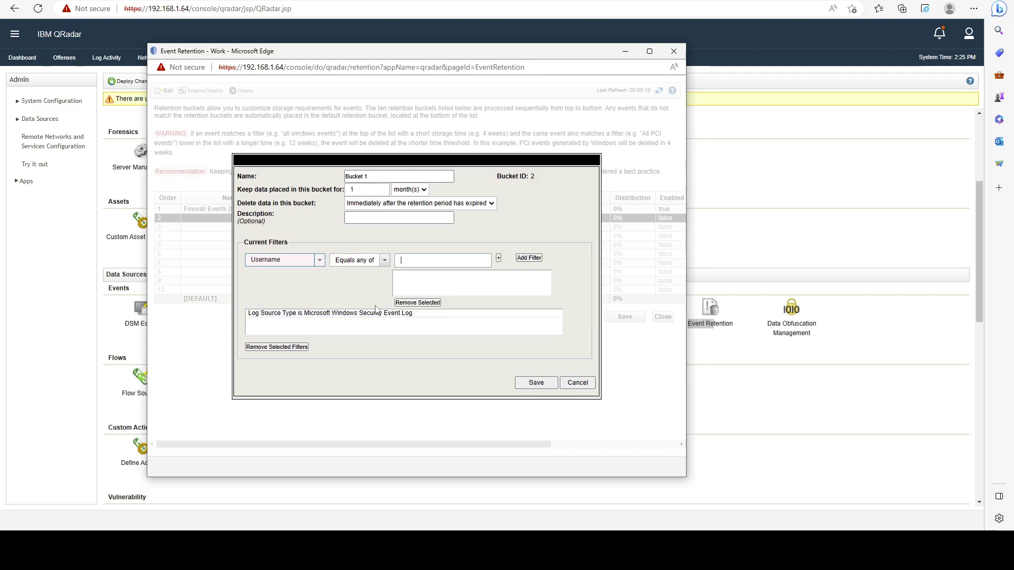
click(381, 258)
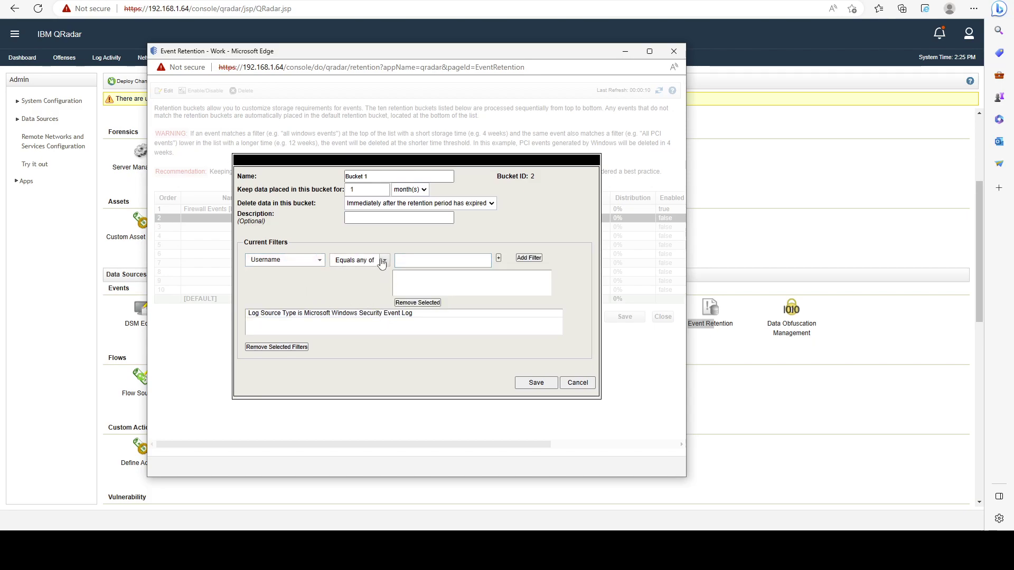
click(416, 259)
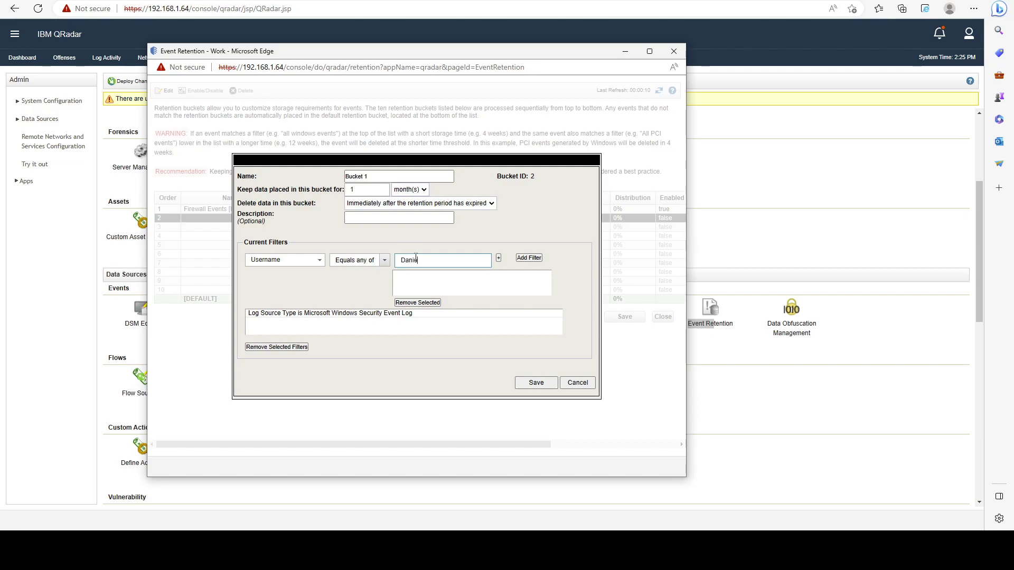
click(498, 258)
click(530, 258)
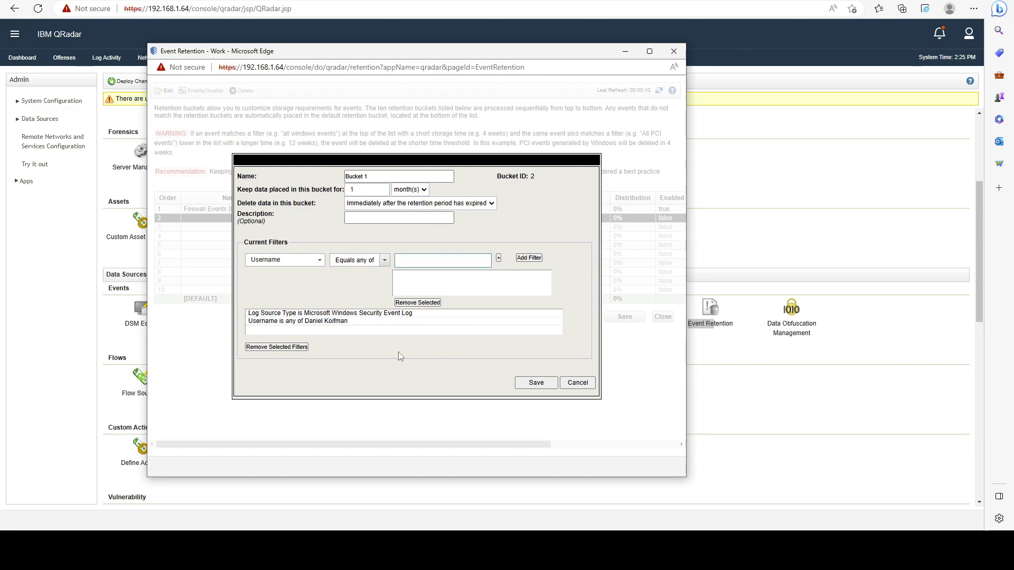
click(536, 382)
Save the retention list containing Firewall Events (1 year) and Bucket 1 (1 month).
click(433, 272)
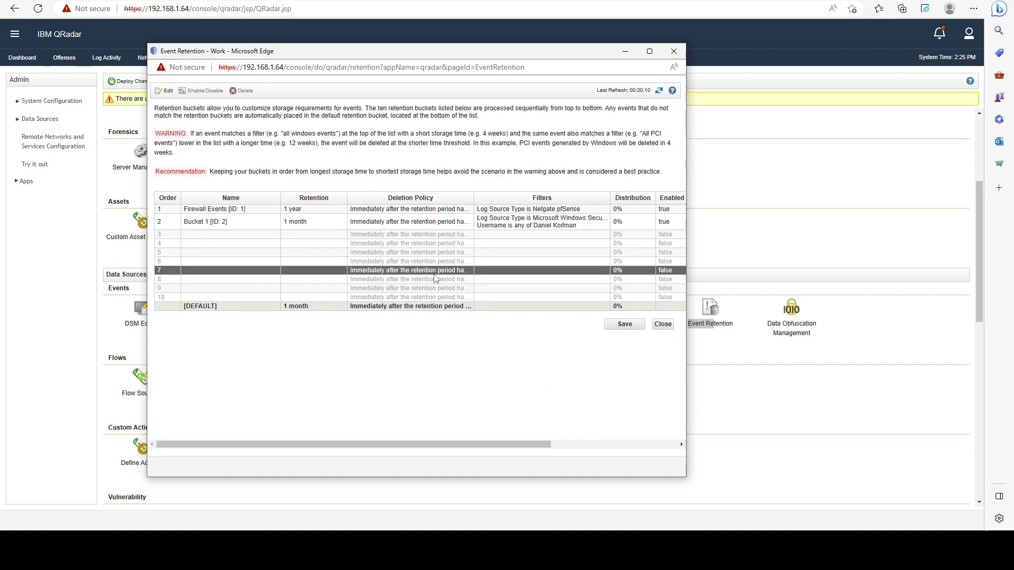
click(590, 225)
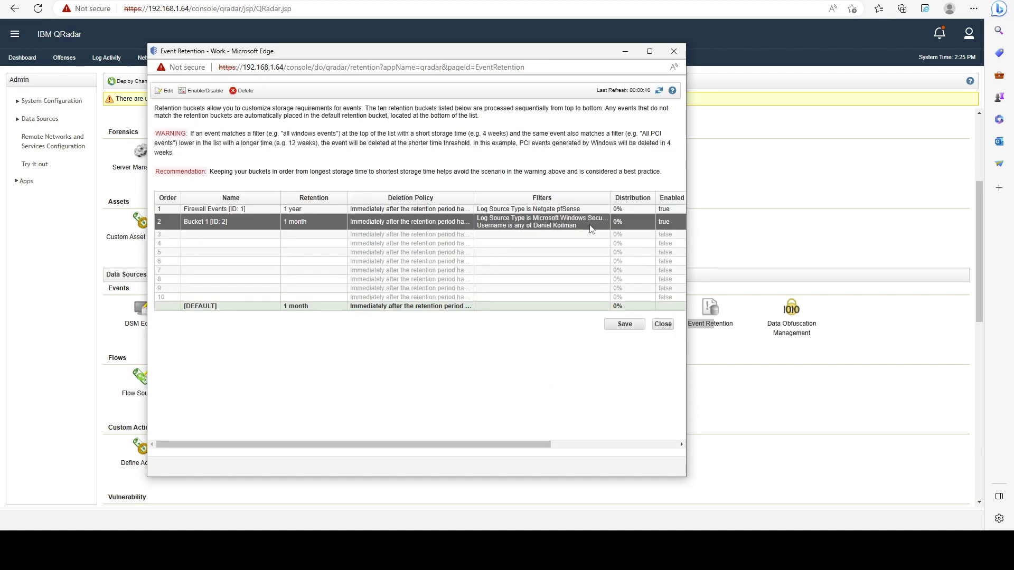
click(564, 210)
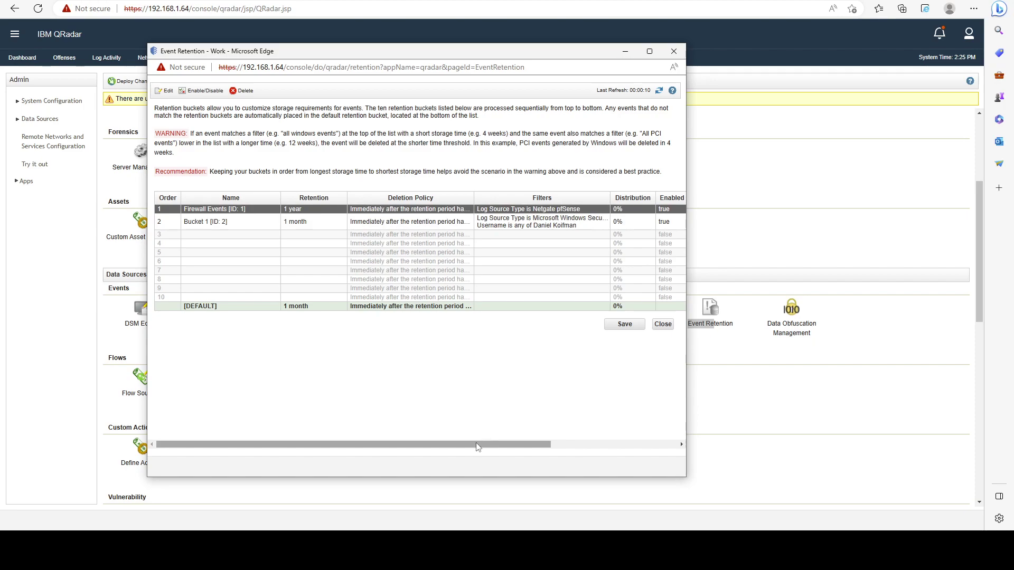
drag(478, 447, 528, 447)
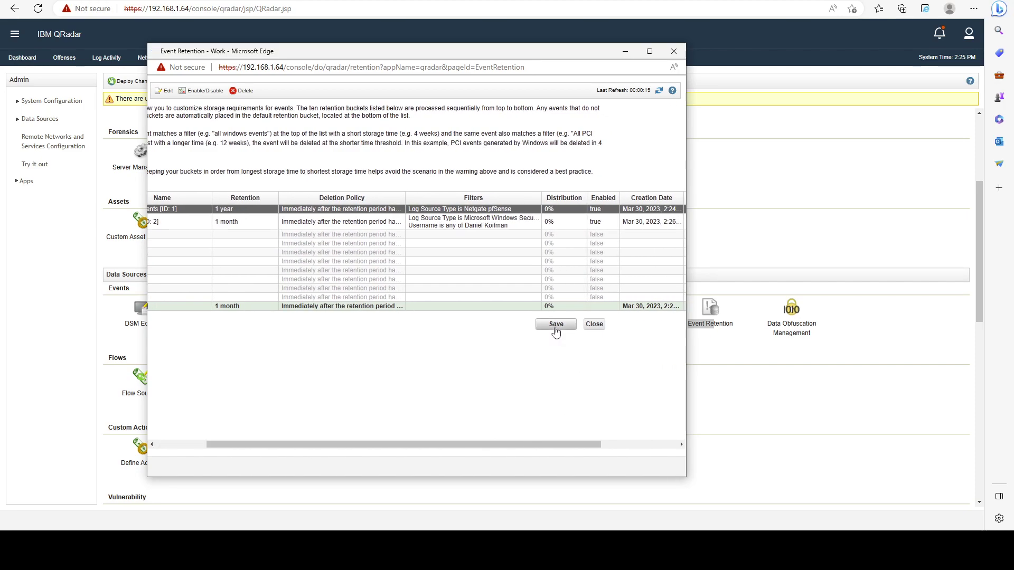
click(555, 327)
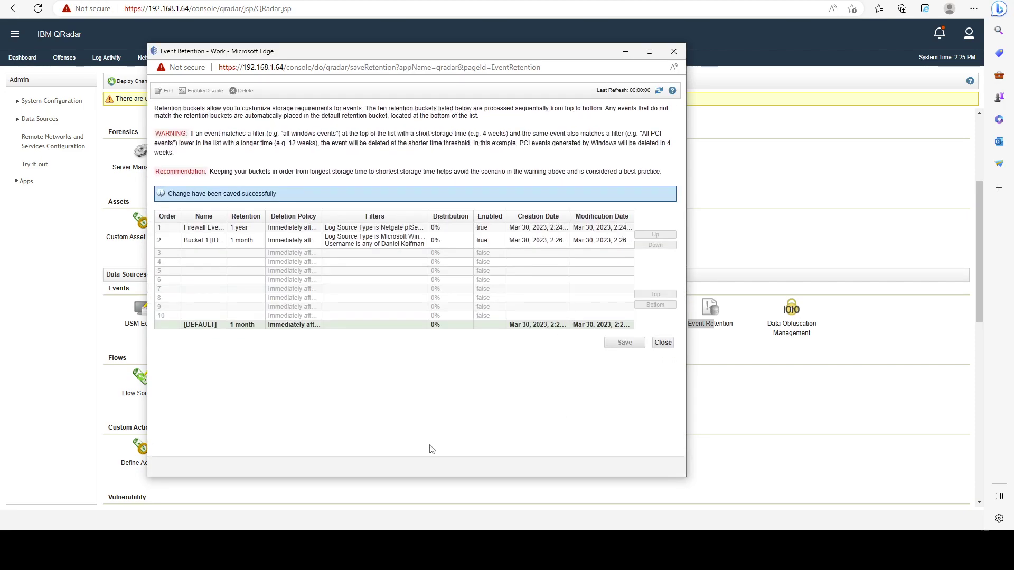
Enlarge the Event Retention window and widen the Filters column to show full bucket filters.
drag(690, 240, 882, 241)
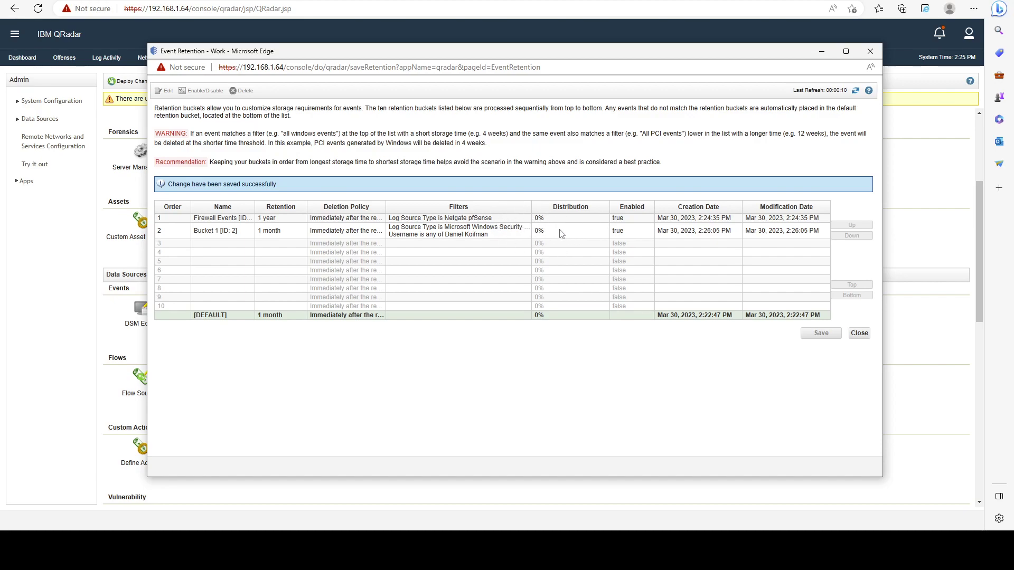
click(462, 227)
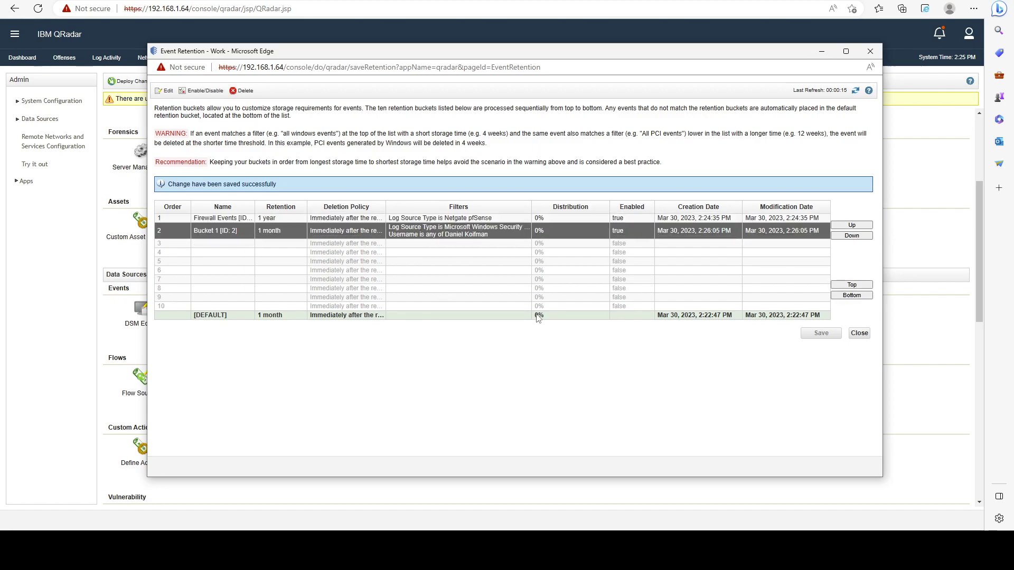
click(510, 315)
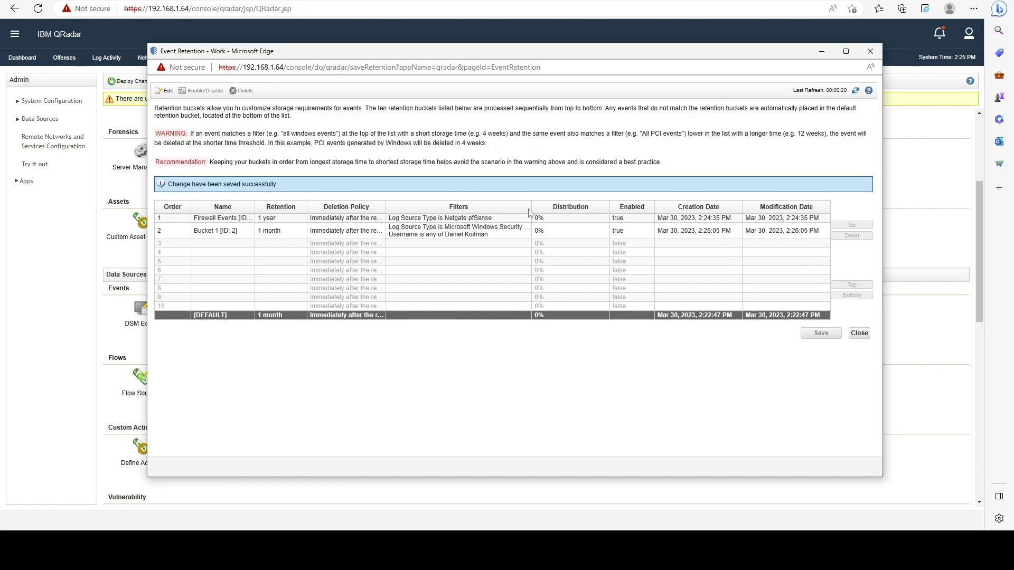
drag(529, 209, 552, 208)
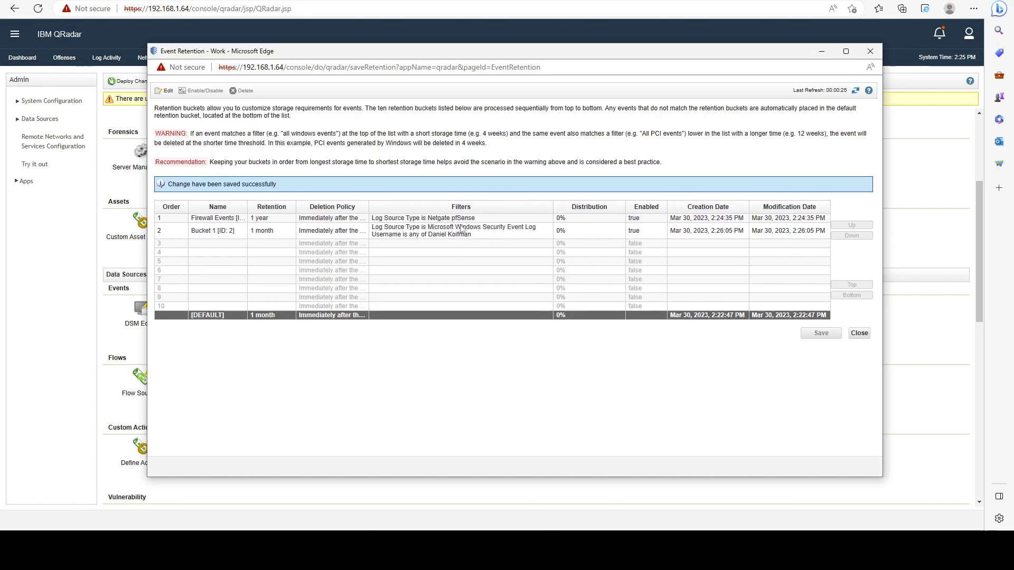
click(579, 218)
click(573, 230)
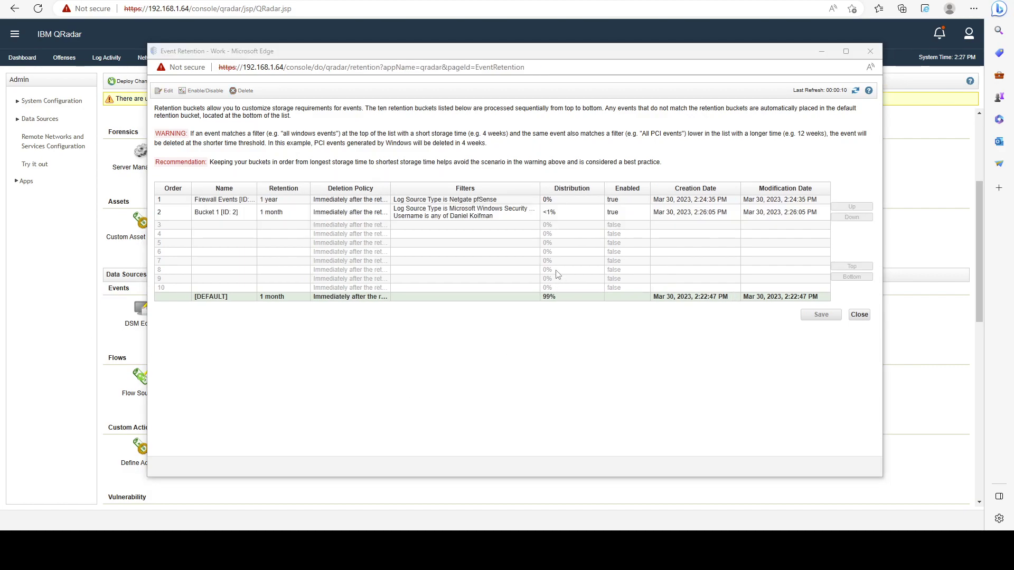
click(543, 297)
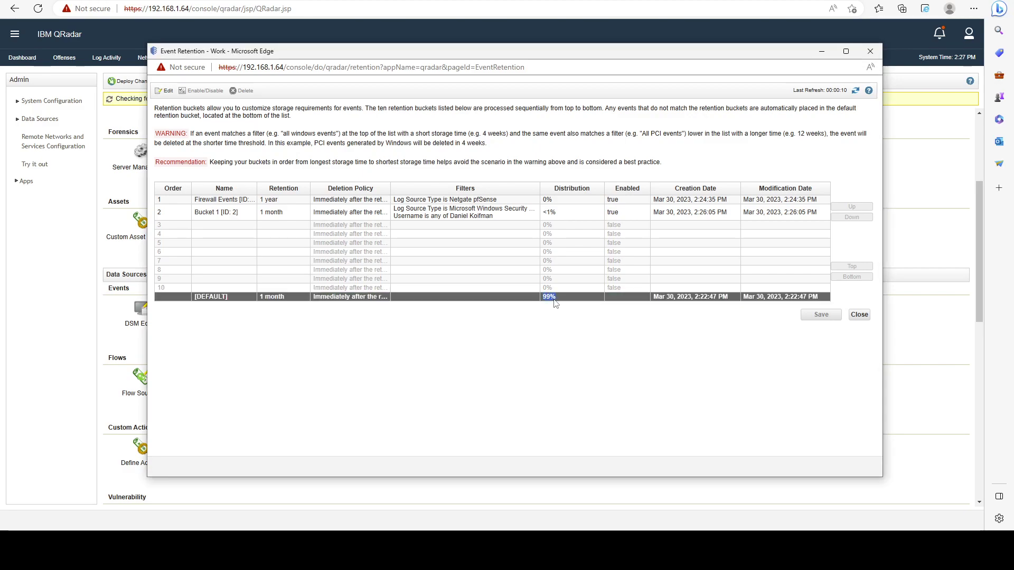
click(547, 319)
drag(237, 298, 199, 299)
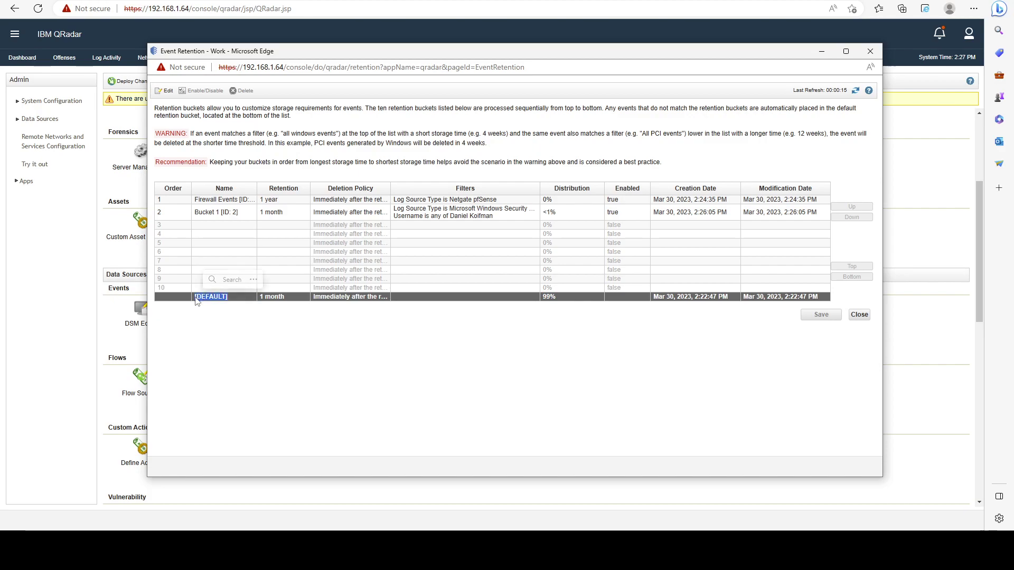
click(273, 321)
click(500, 216)
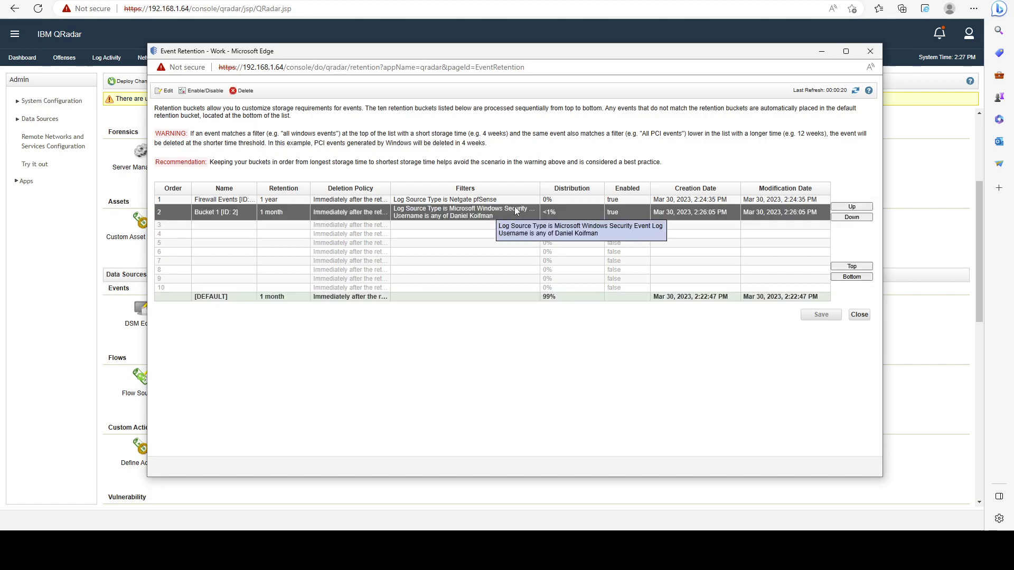
click(528, 200)
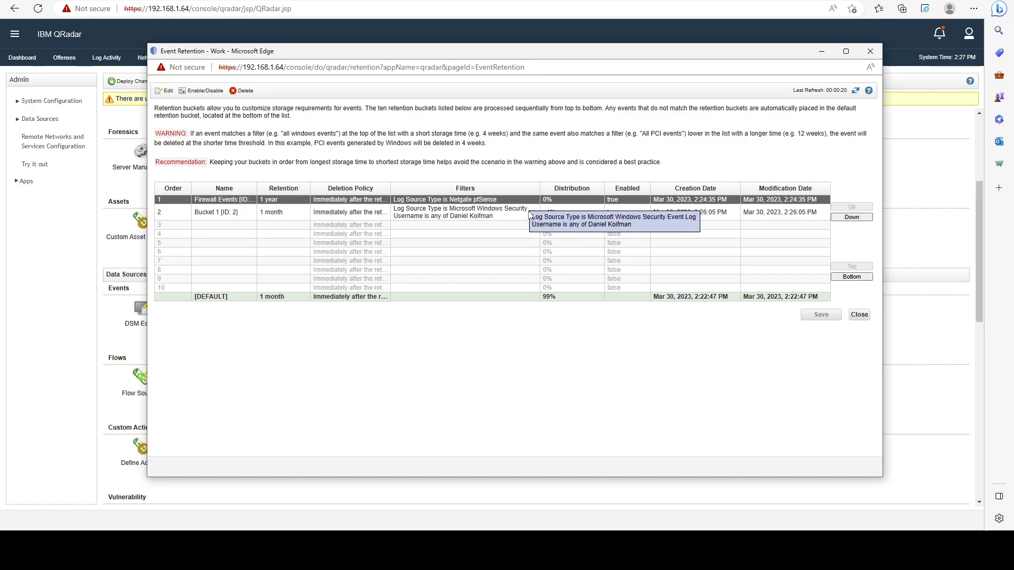
click(499, 211)
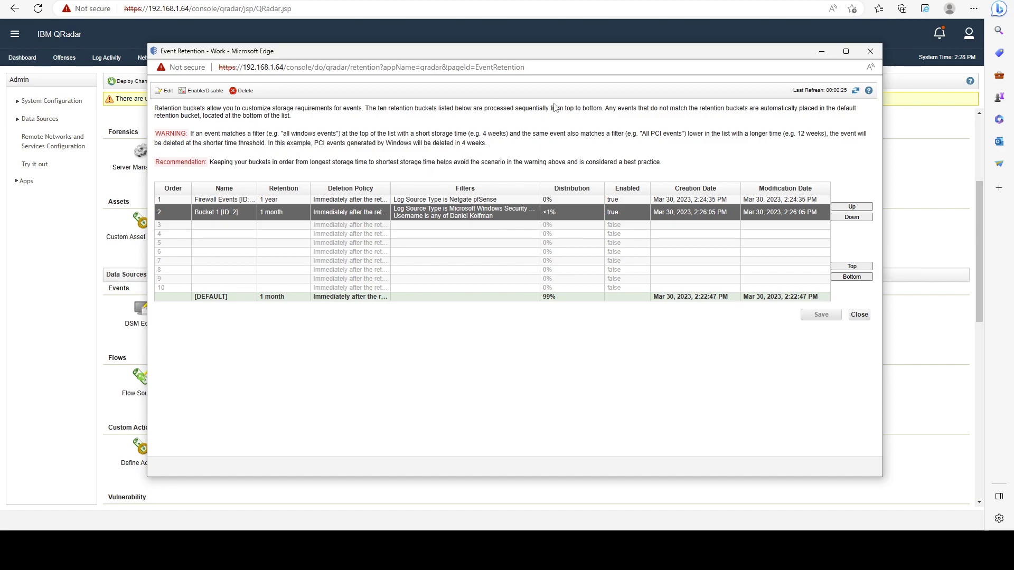
drag(503, 53, 529, 44)
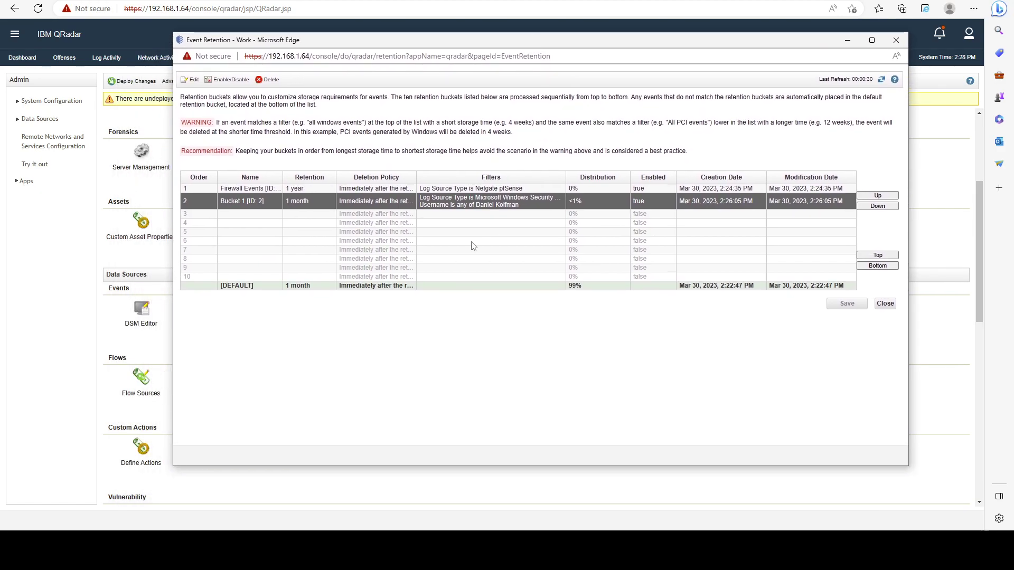
Move the Event Retention window left and close it, returning to the Admin page.
click(302, 258)
click(344, 202)
click(303, 215)
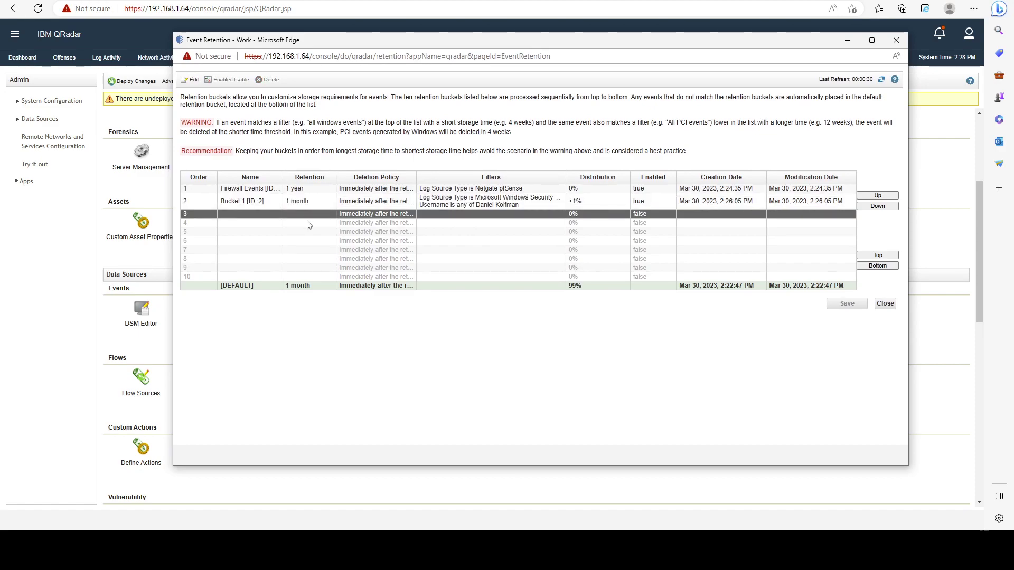
click(271, 188)
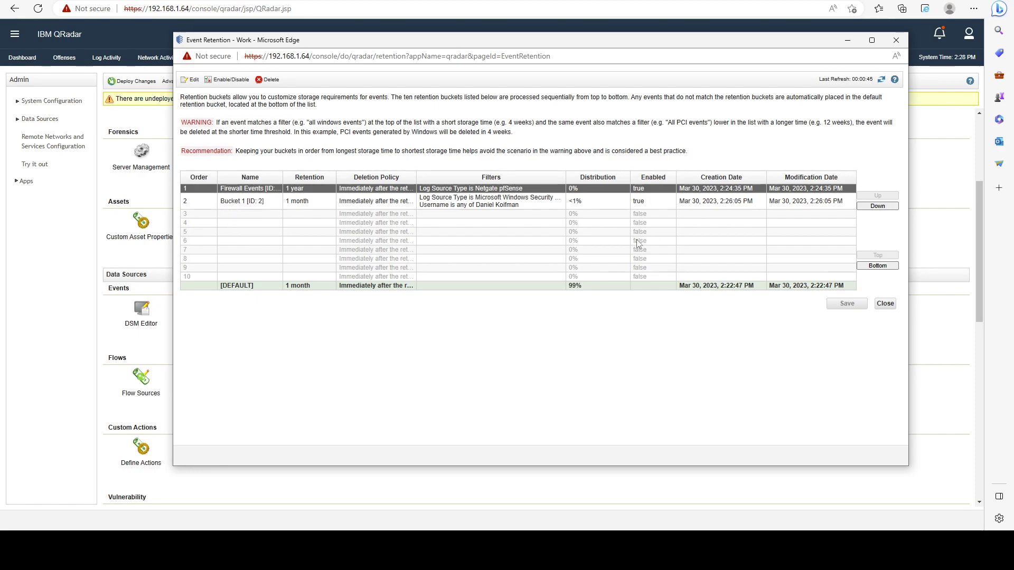
drag(577, 43, 508, 48)
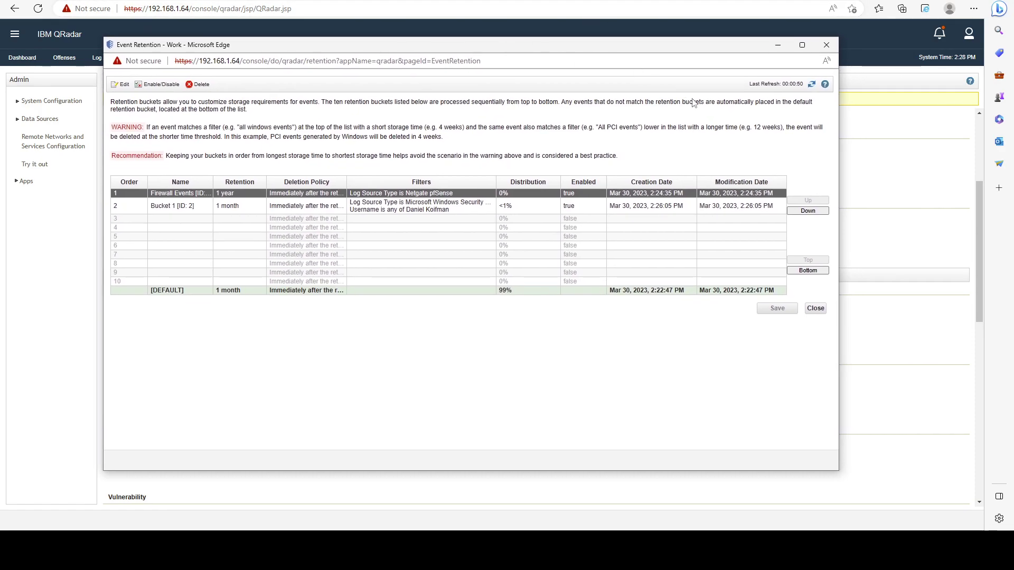
click(833, 47)
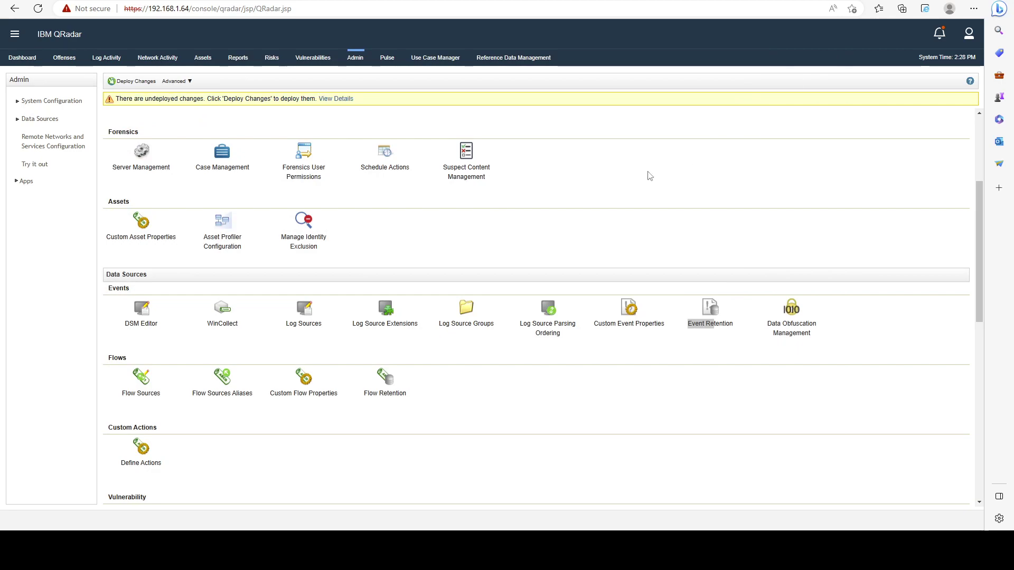